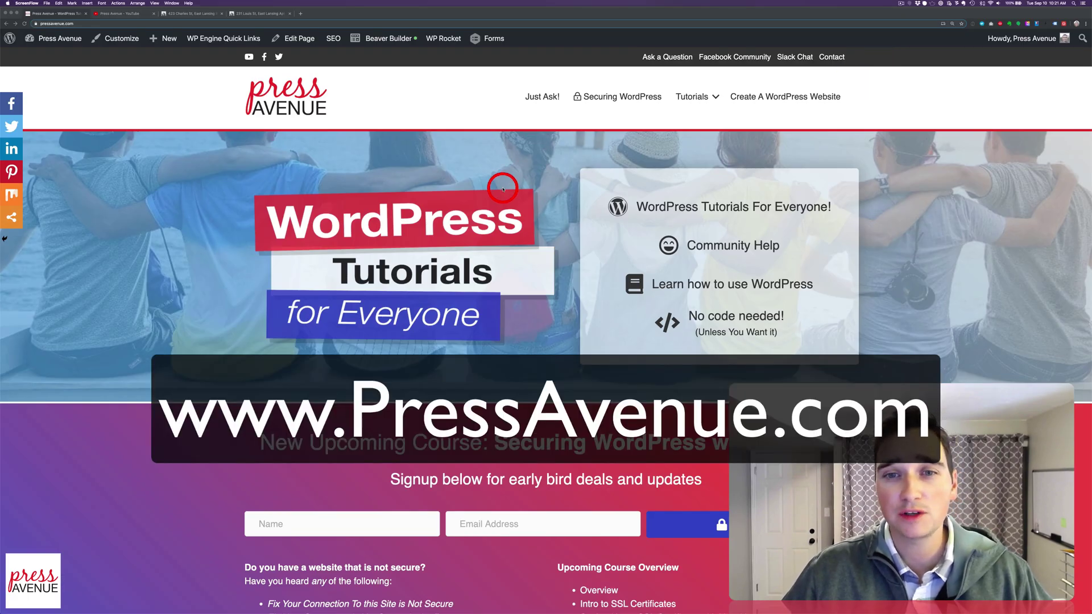
Switch to the Press Avenue YouTube channel
scroll(515, 199, "down", 10)
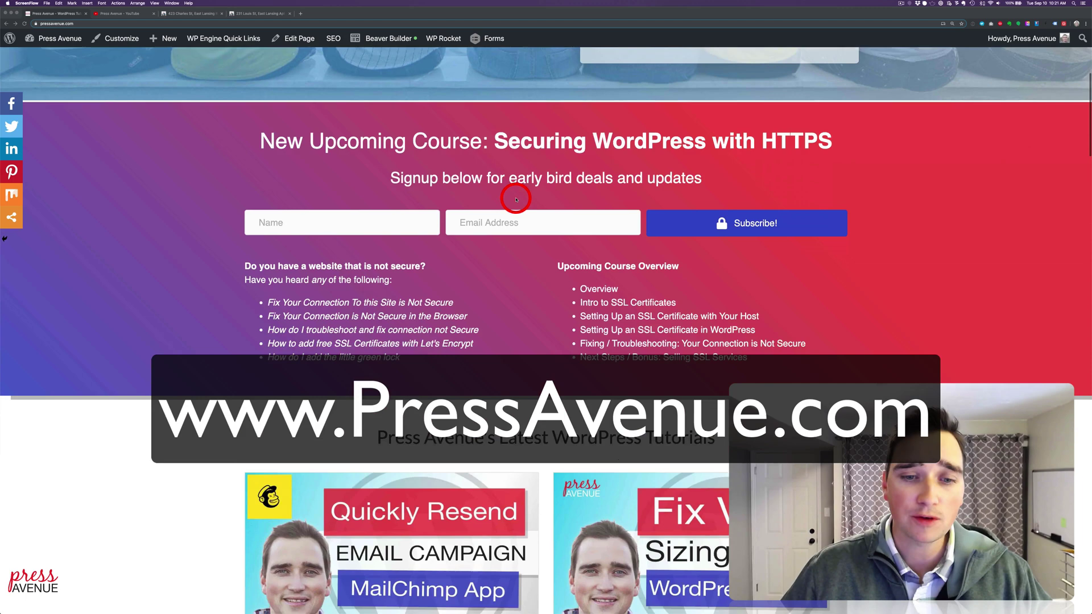
scroll(516, 199, "down", 3)
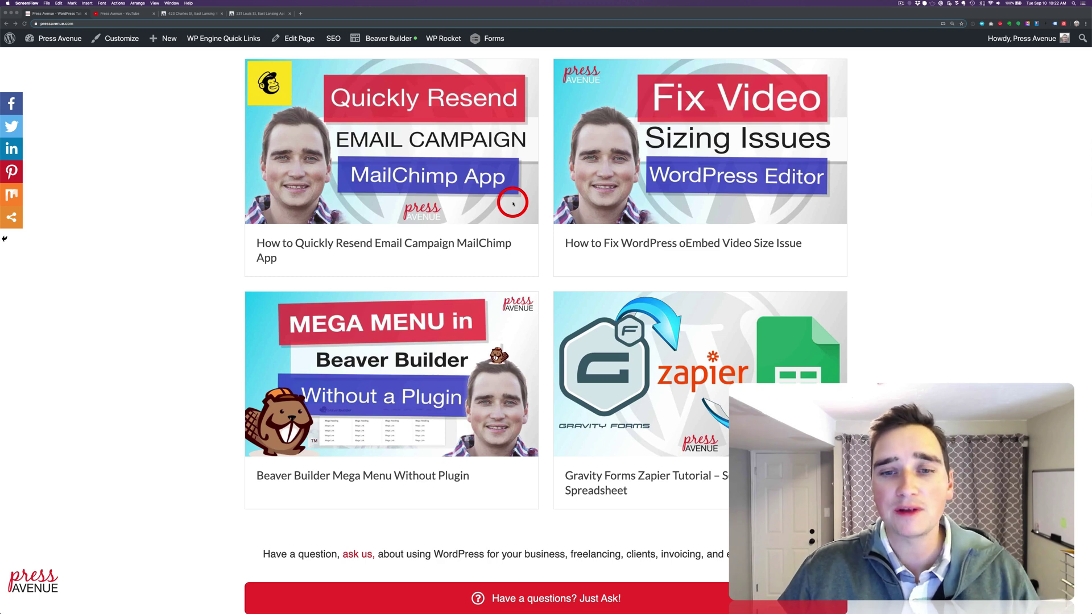
scroll(511, 202, "down", 5)
scroll(511, 200, "up", 2)
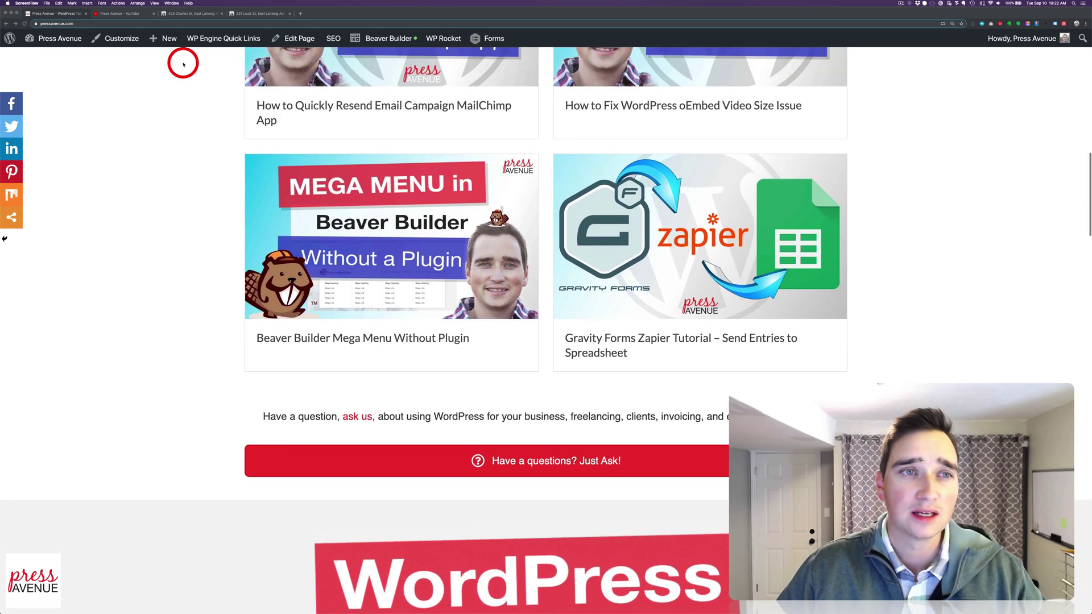
left_click(119, 13)
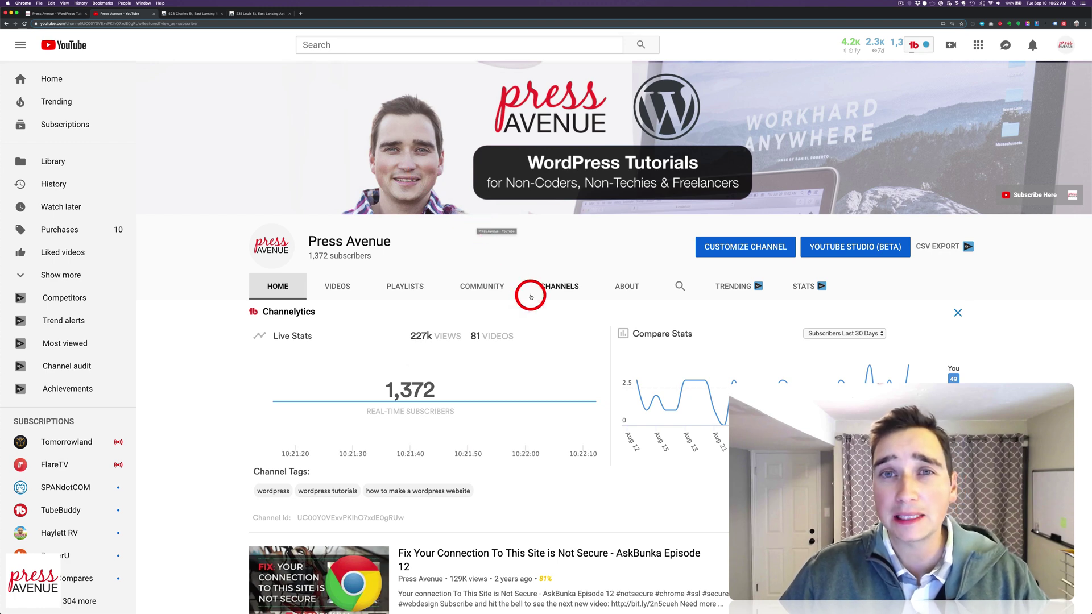
scroll(530, 296, "down", 2)
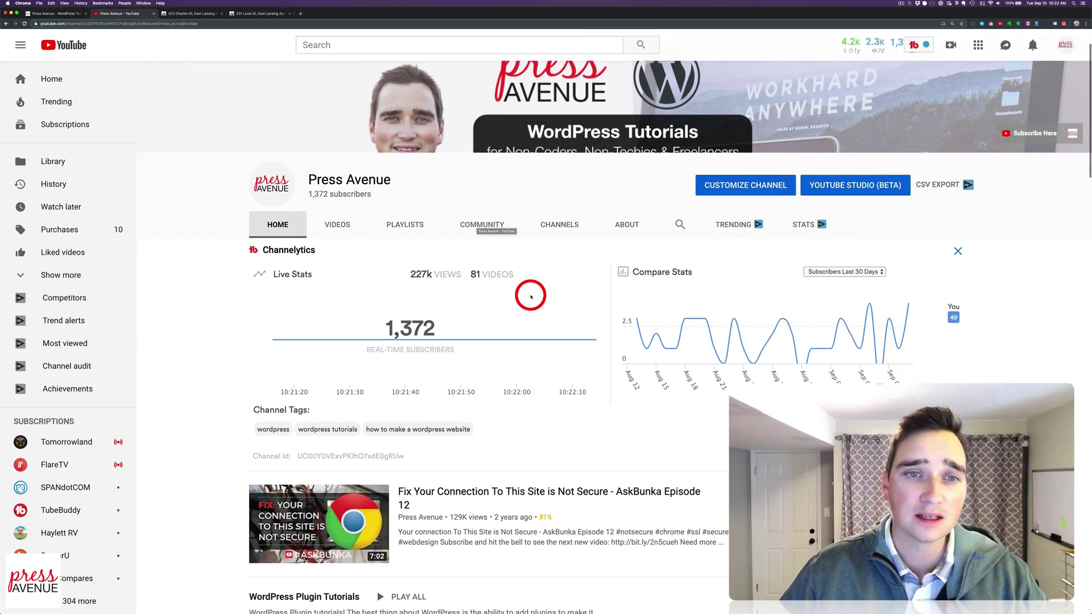
scroll(530, 297, "up", 2)
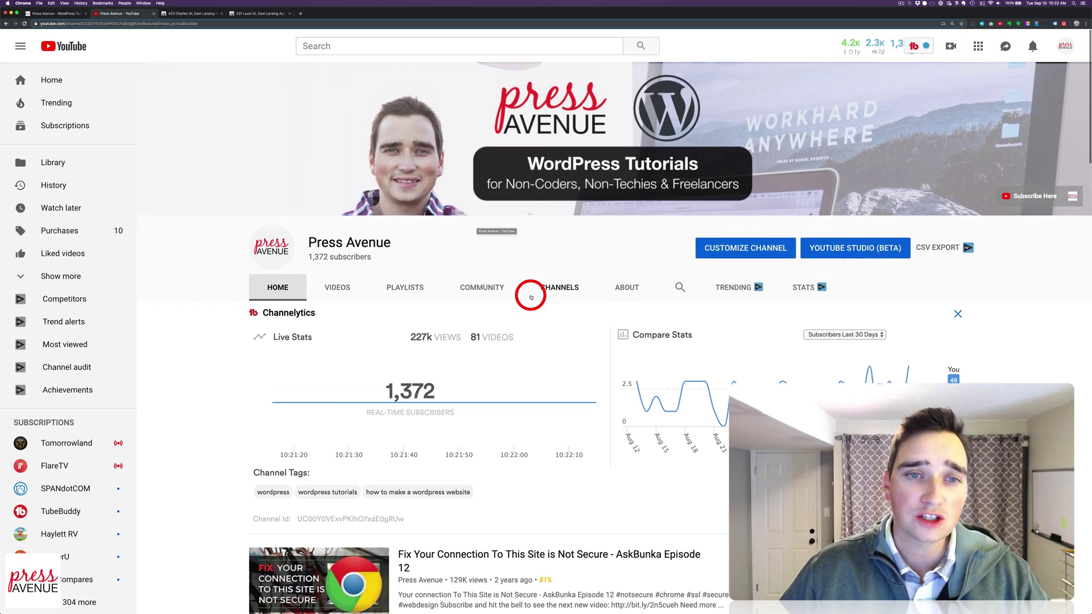
Browse the channel's playlists, then return to the channel home page
left_click(418, 286)
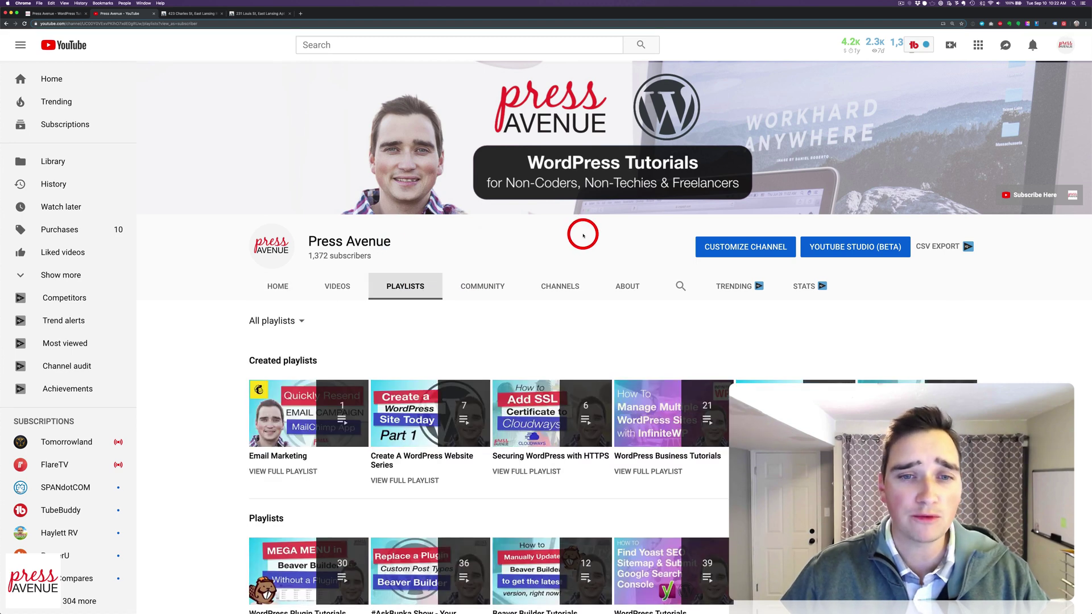
scroll(472, 287, "down", 5)
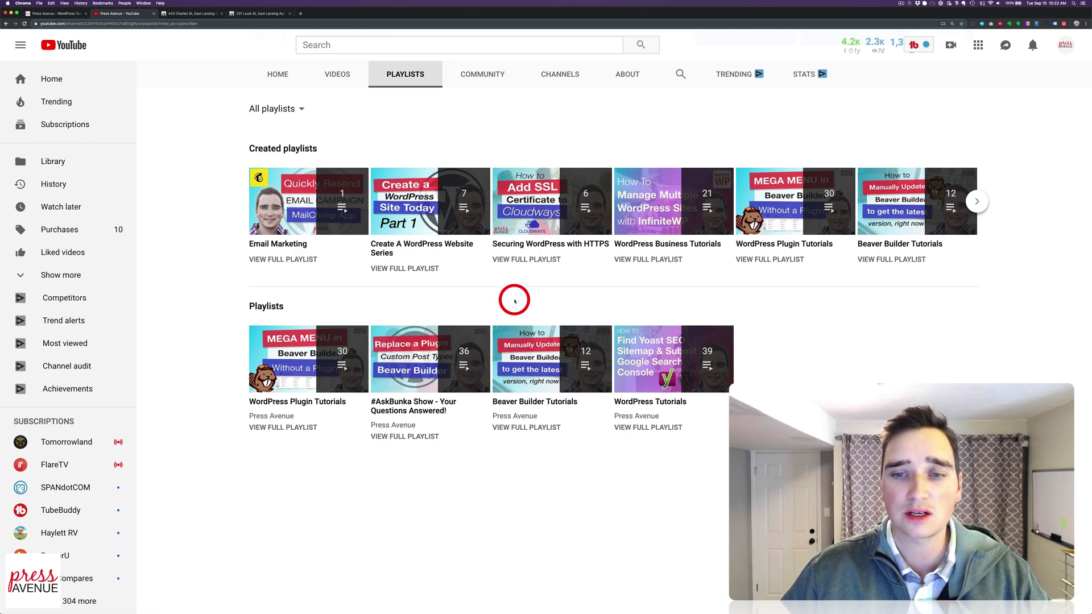
scroll(512, 297, "up", 3)
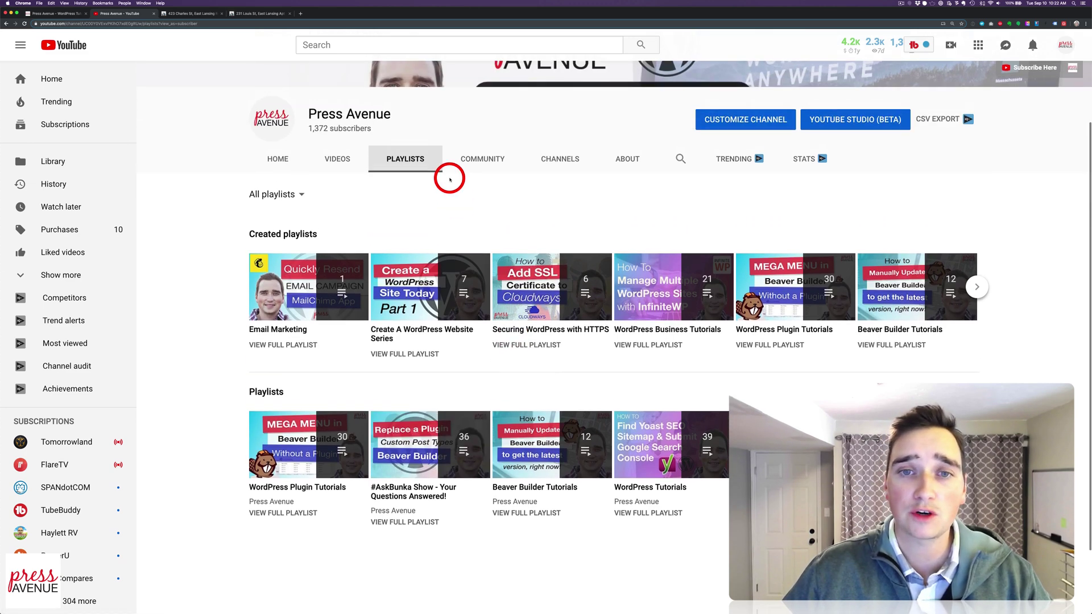
scroll(428, 170, "up", 2)
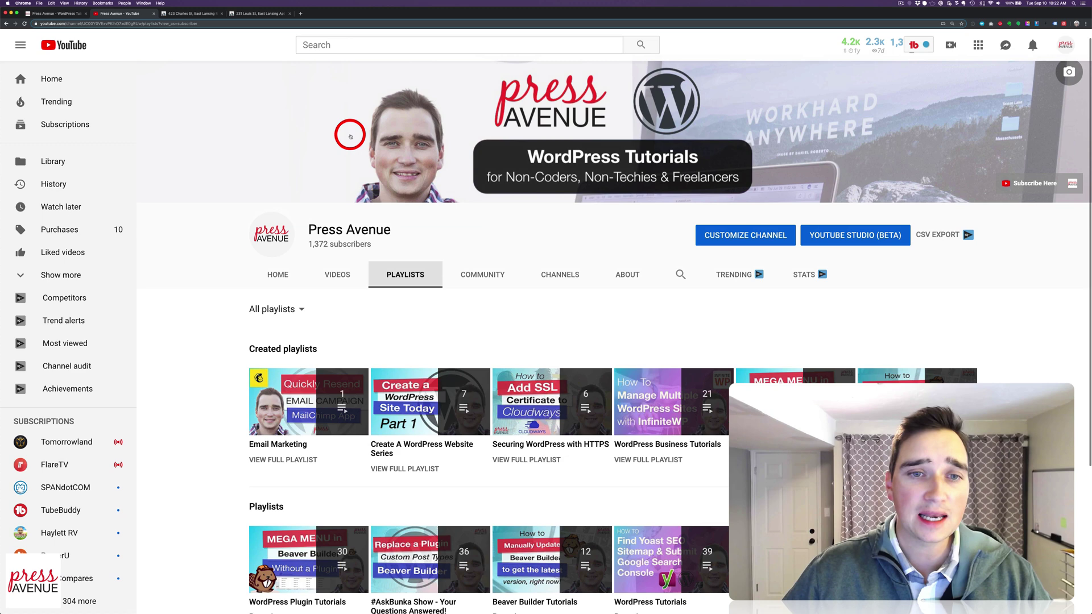
left_click(276, 274)
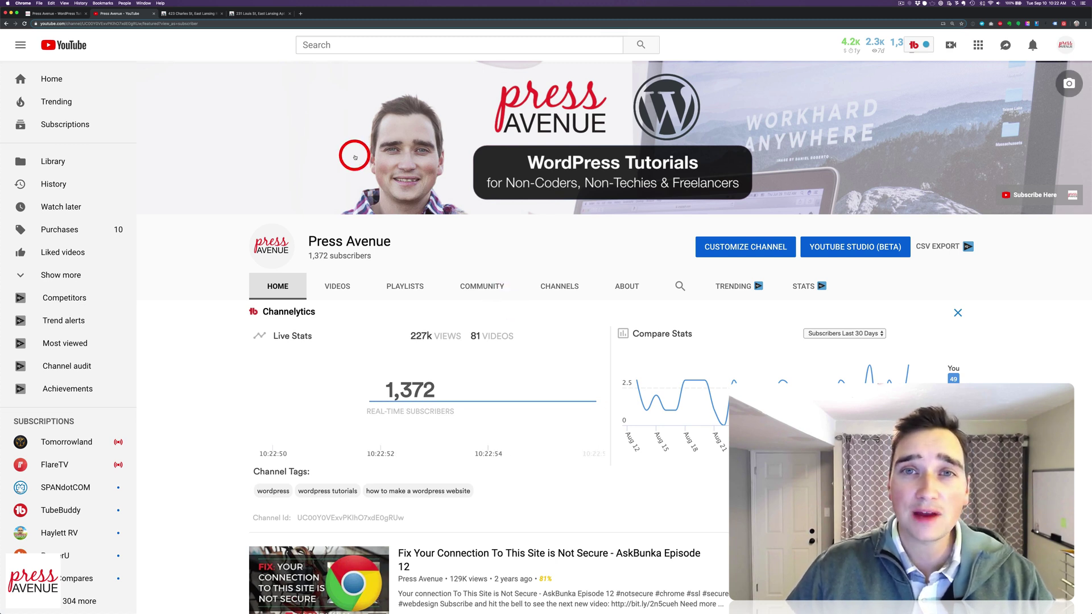
Open the 423 Charles St listing and scroll to its PREMIER ribbon
left_click(196, 14)
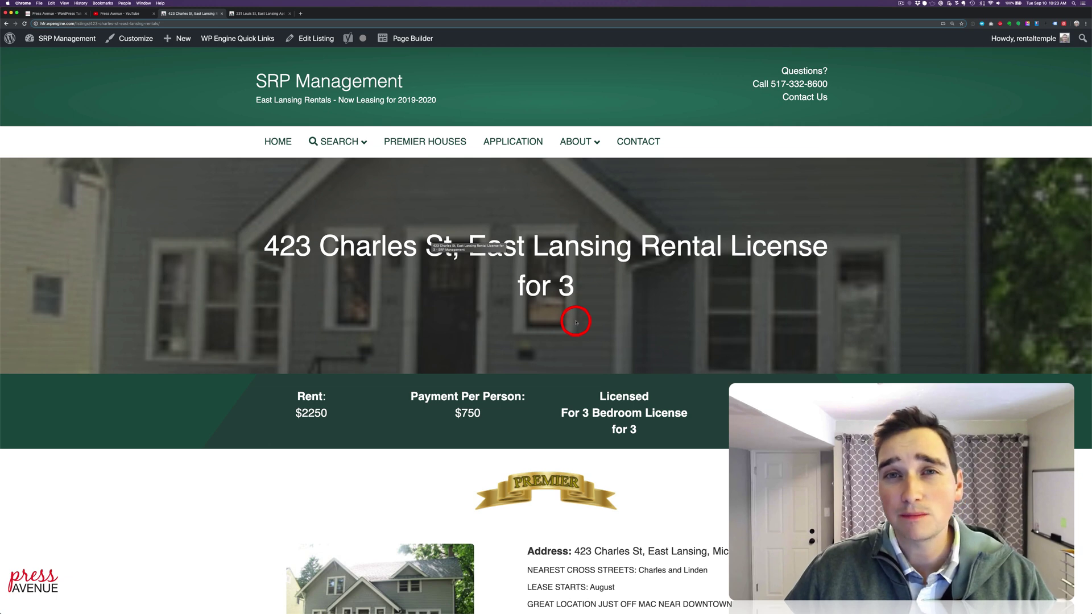
scroll(576, 322, "down", 3)
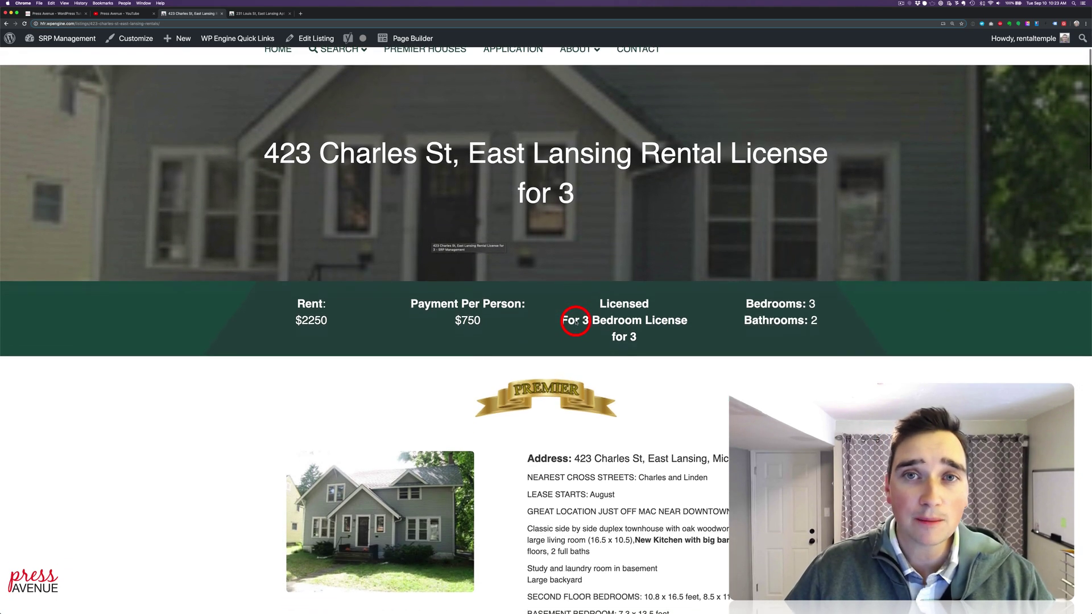
scroll(517, 336, "down", 3)
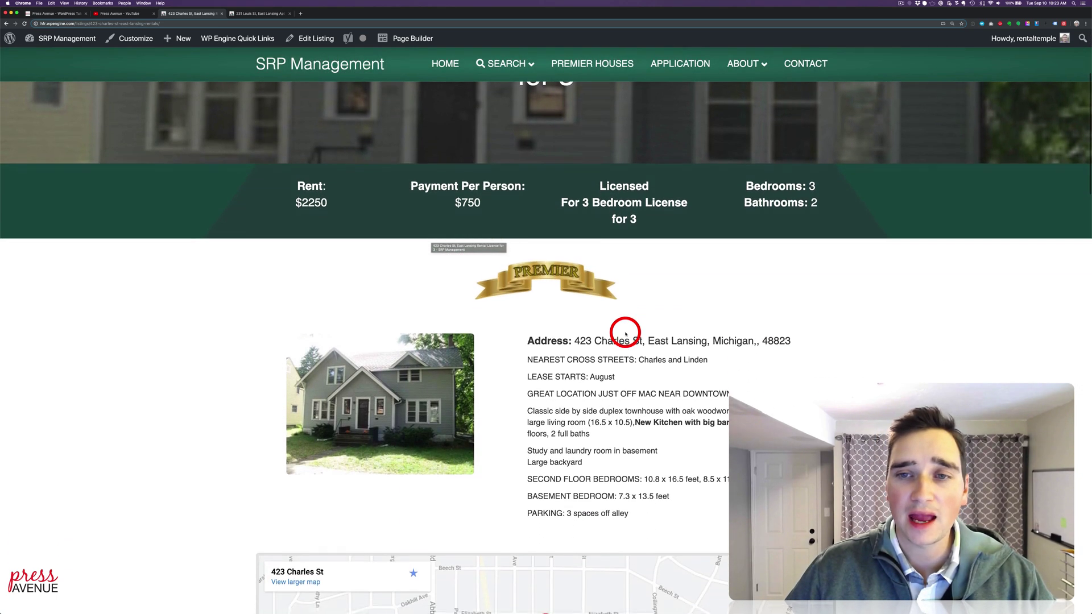
scroll(624, 333, "down", 4)
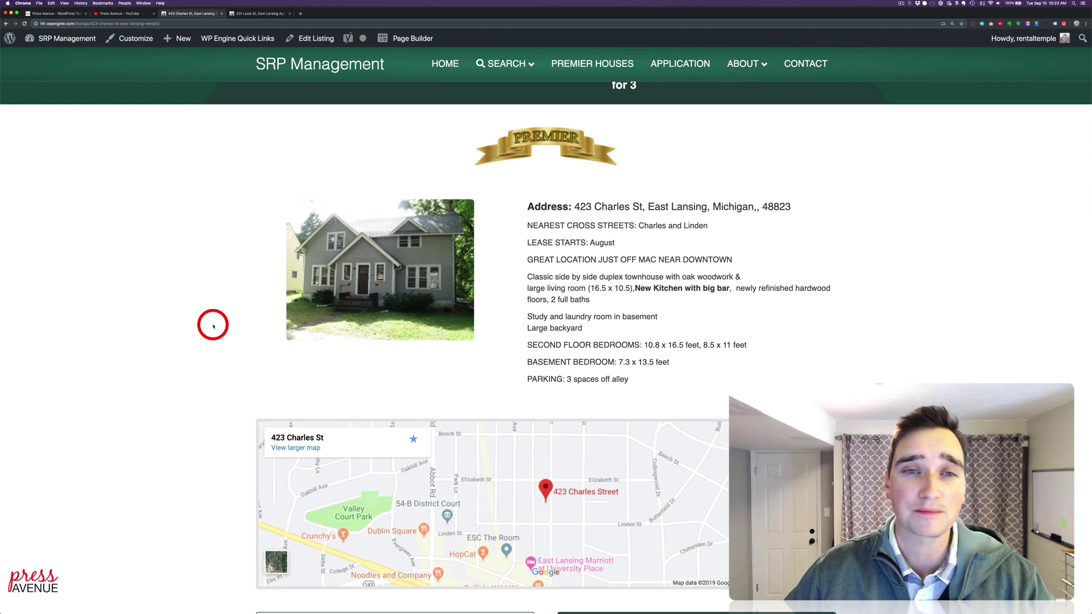
scroll(212, 326, "up", 5)
scroll(212, 321, "up", 4)
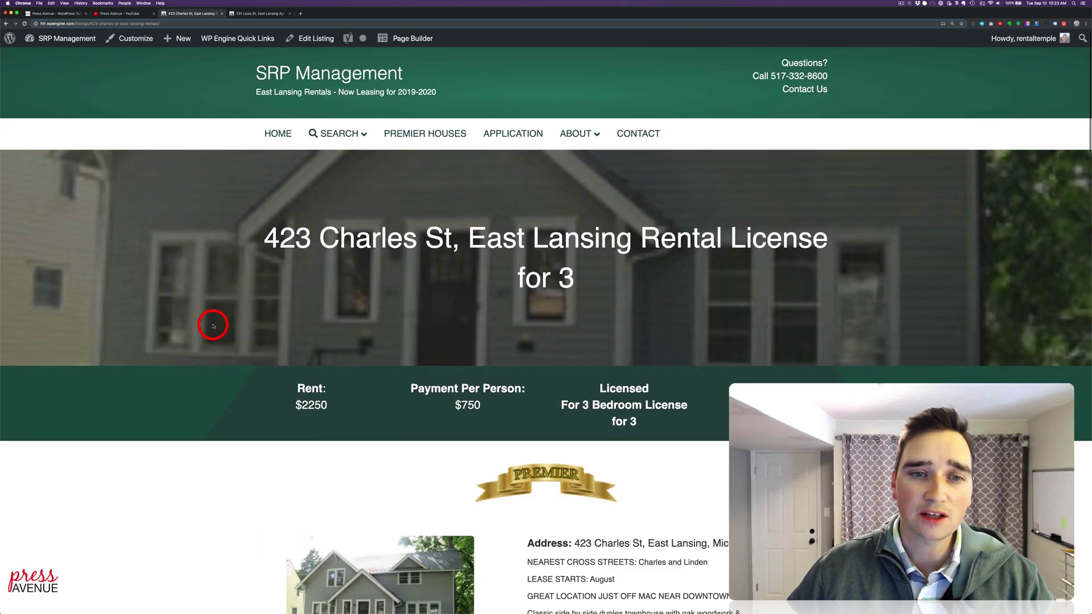
scroll(212, 320, "down", 4)
scroll(223, 348, "down", 3)
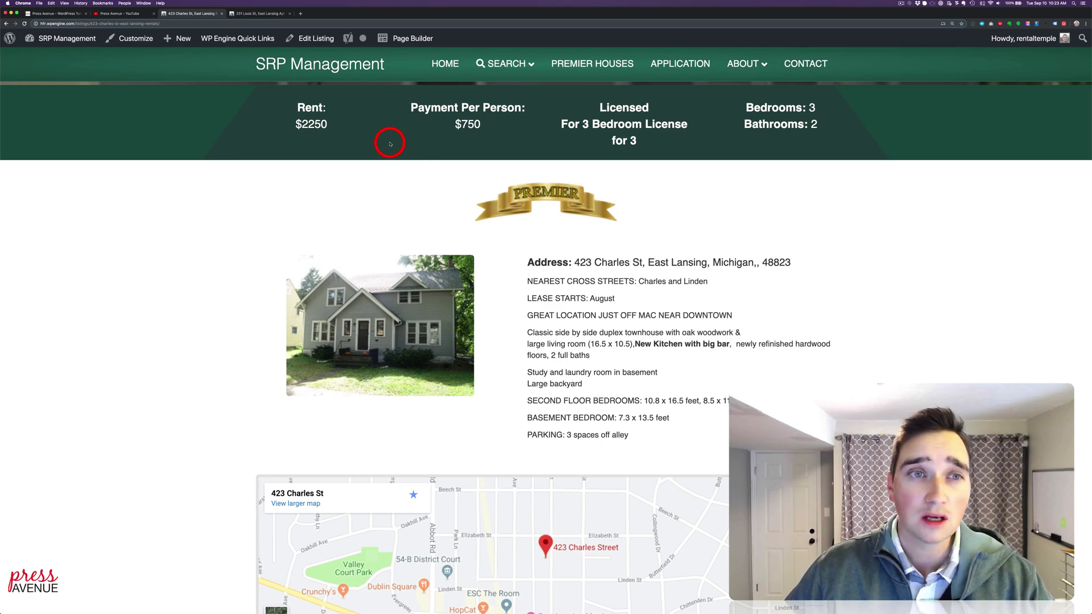
Look over the 231 Louis St listing, then return to the 423 Charles St listing
left_click(258, 14)
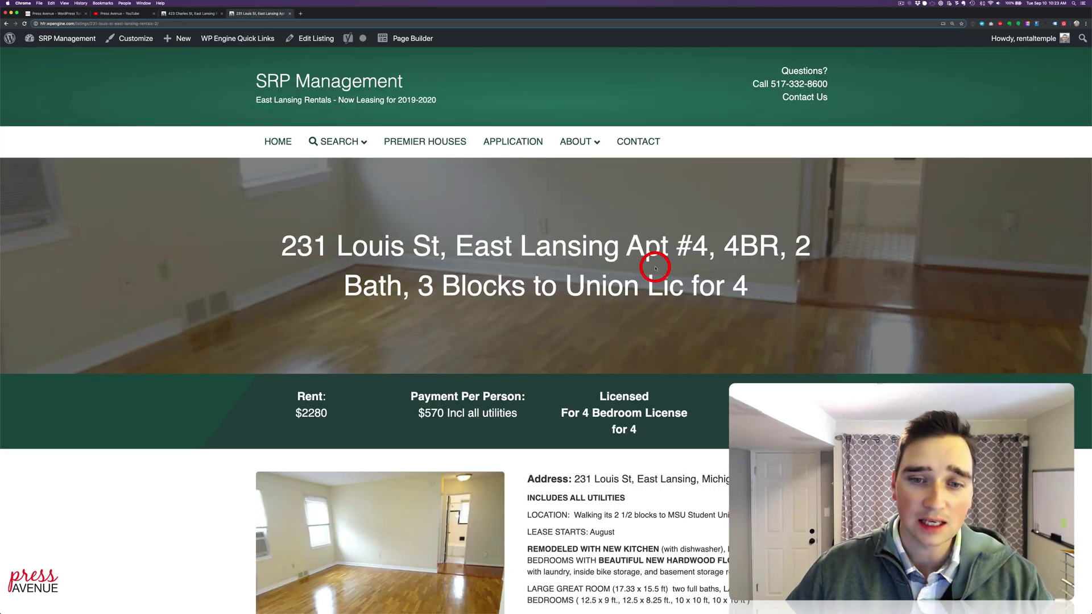
scroll(653, 263, "down", 5)
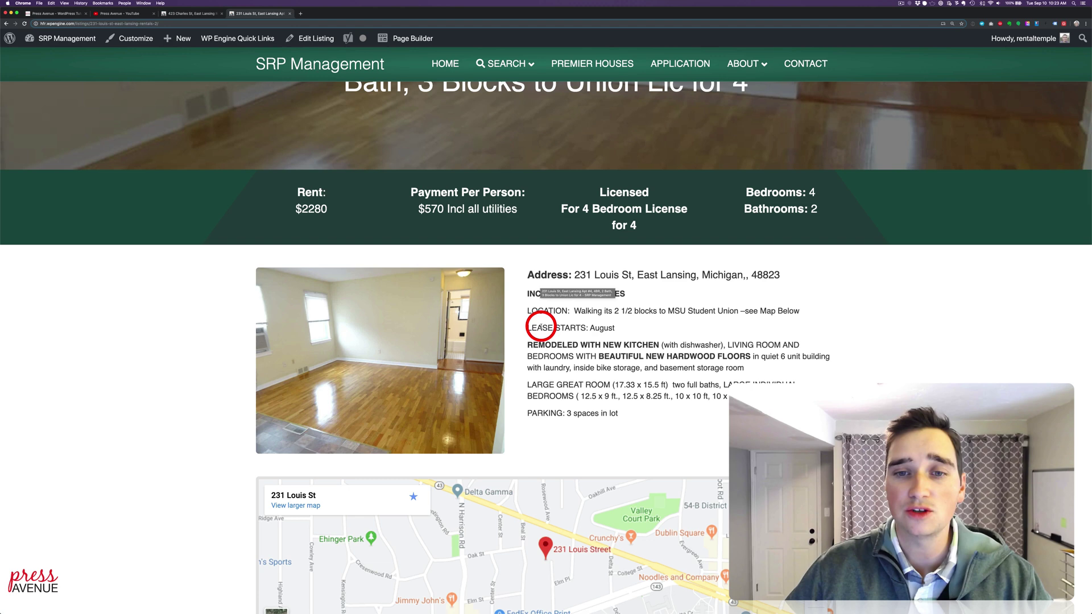
scroll(568, 319, "up", 5)
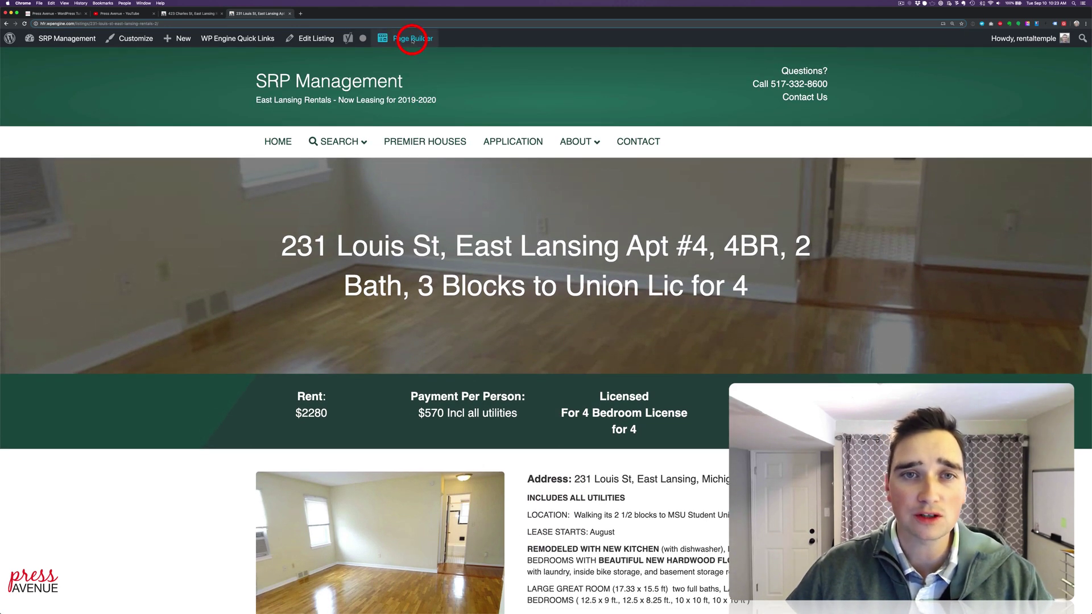
mouse_move(412, 39)
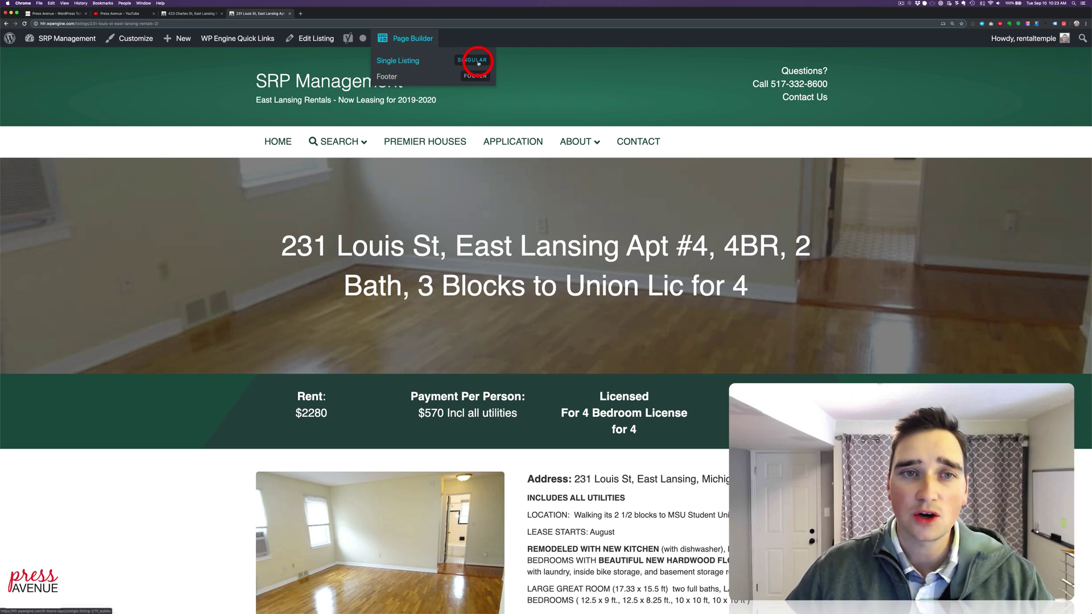
scroll(477, 267, "down", 4)
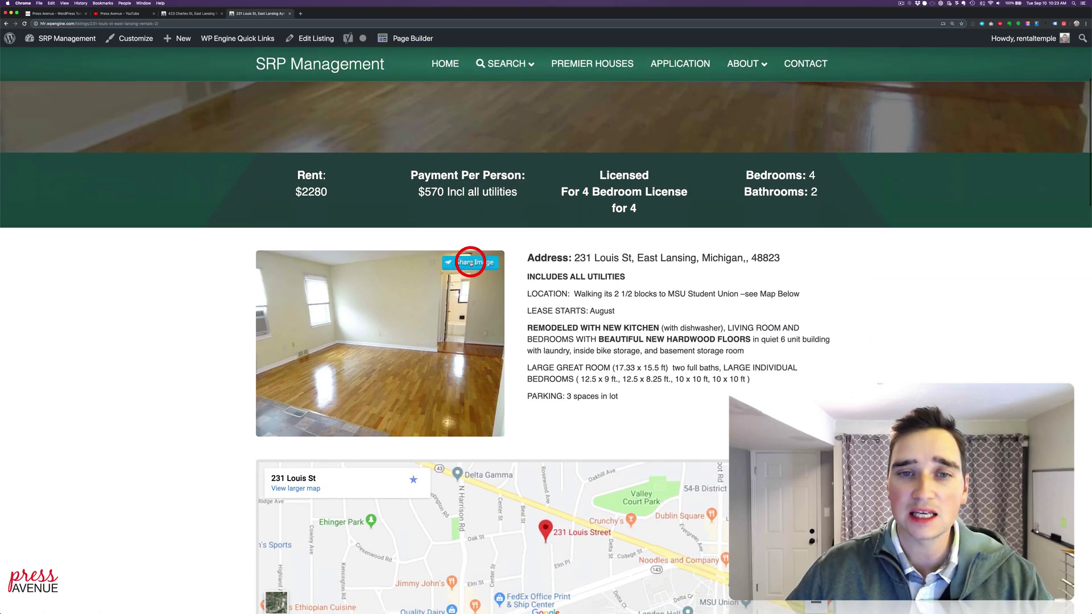
scroll(476, 263, "down", 3)
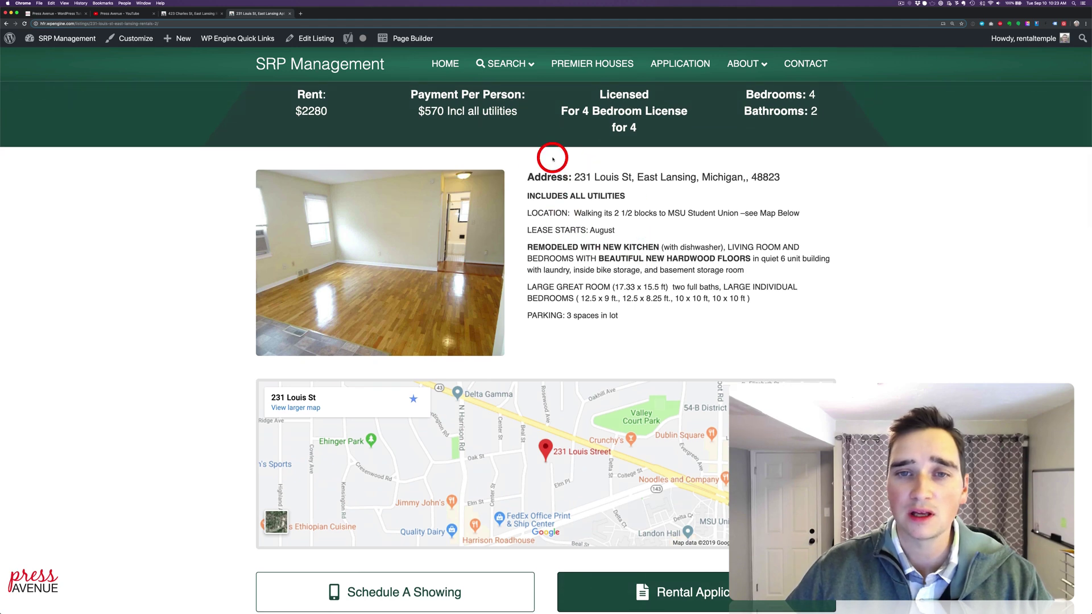
left_click(195, 15)
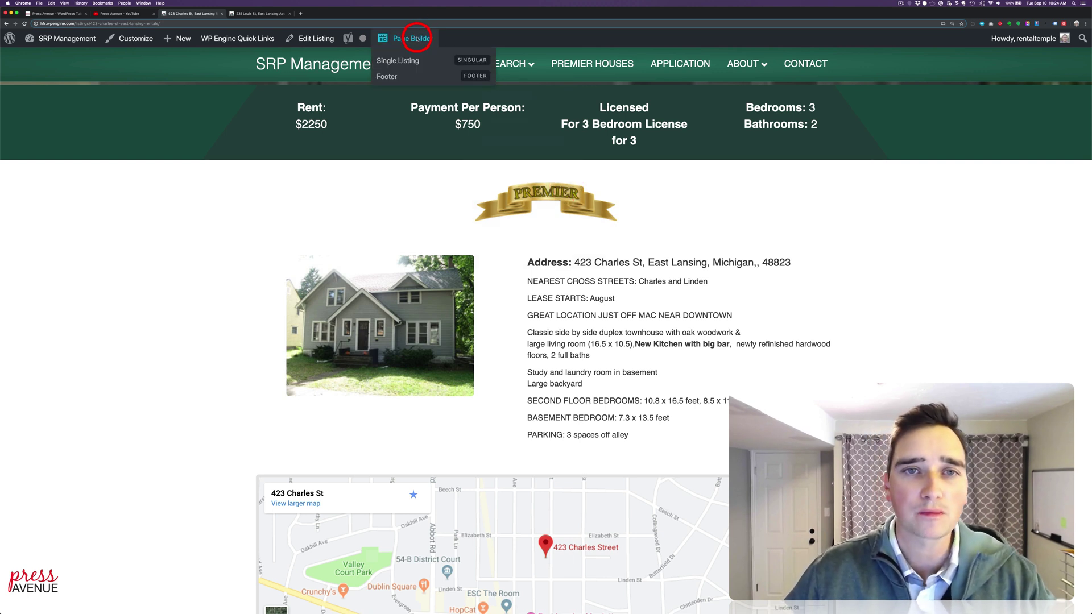
Open the Single Listing layout and inspect the PREMIER badge image settings without changes
left_click(407, 65)
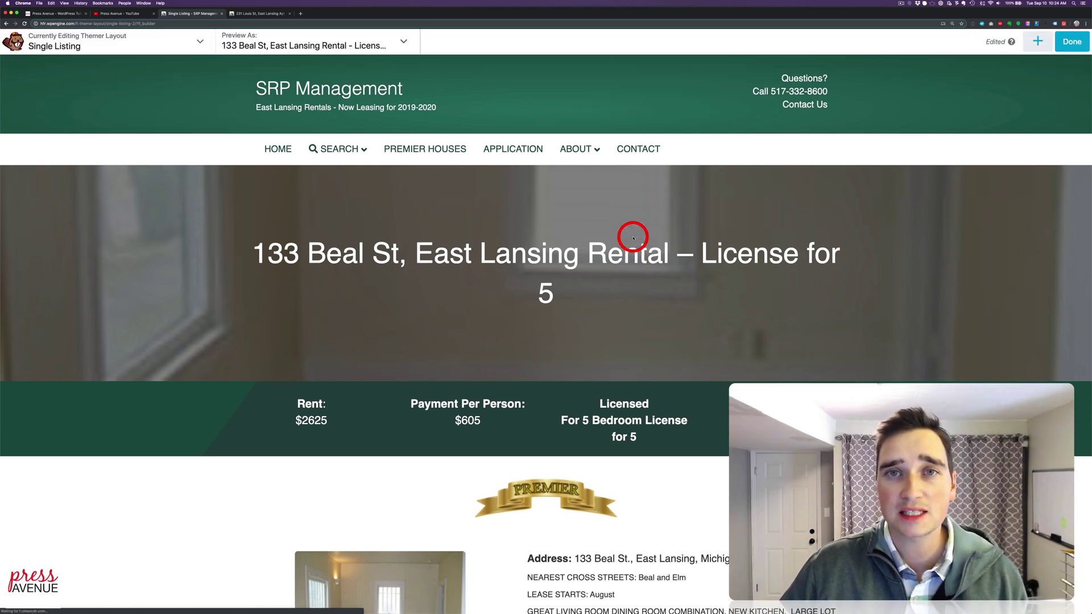
mouse_move(621, 229)
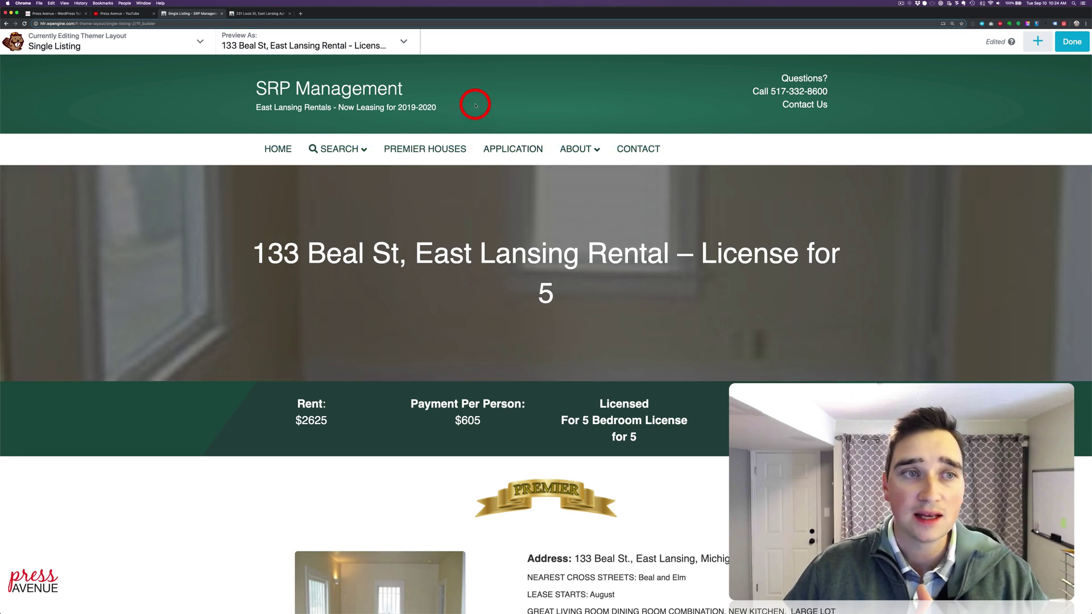
scroll(475, 106, "down", 2)
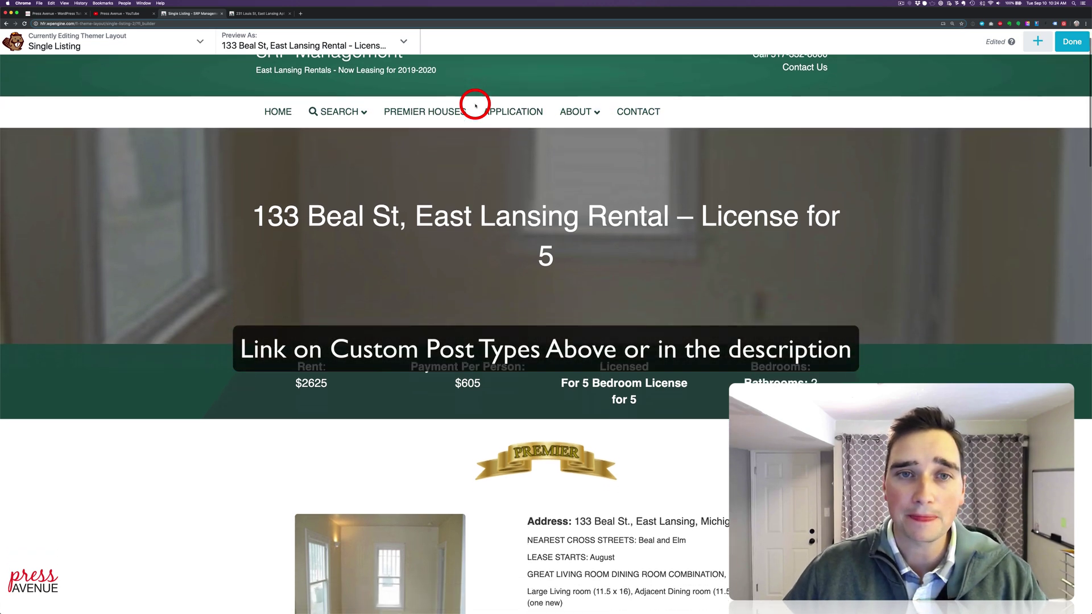
scroll(475, 105, "down", 1)
scroll(540, 194, "down", 4)
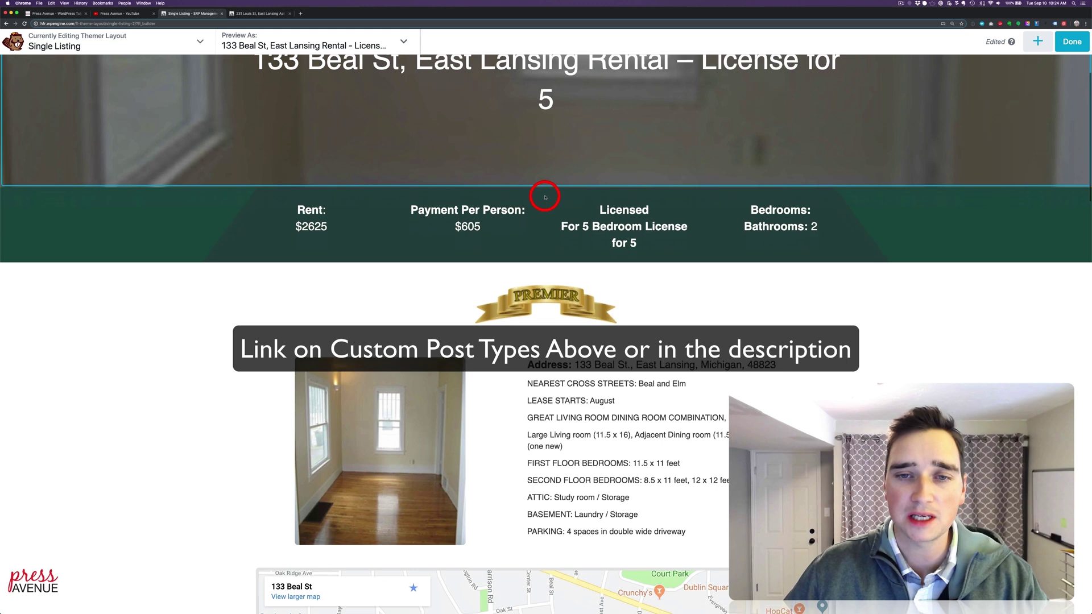
scroll(545, 197, "down", 3)
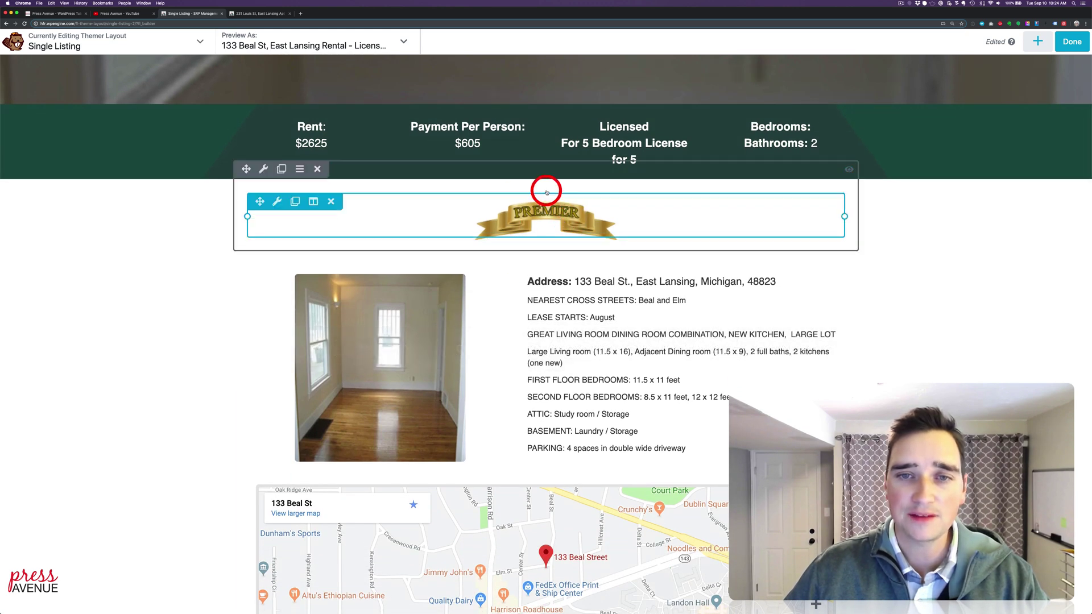
left_click(543, 209)
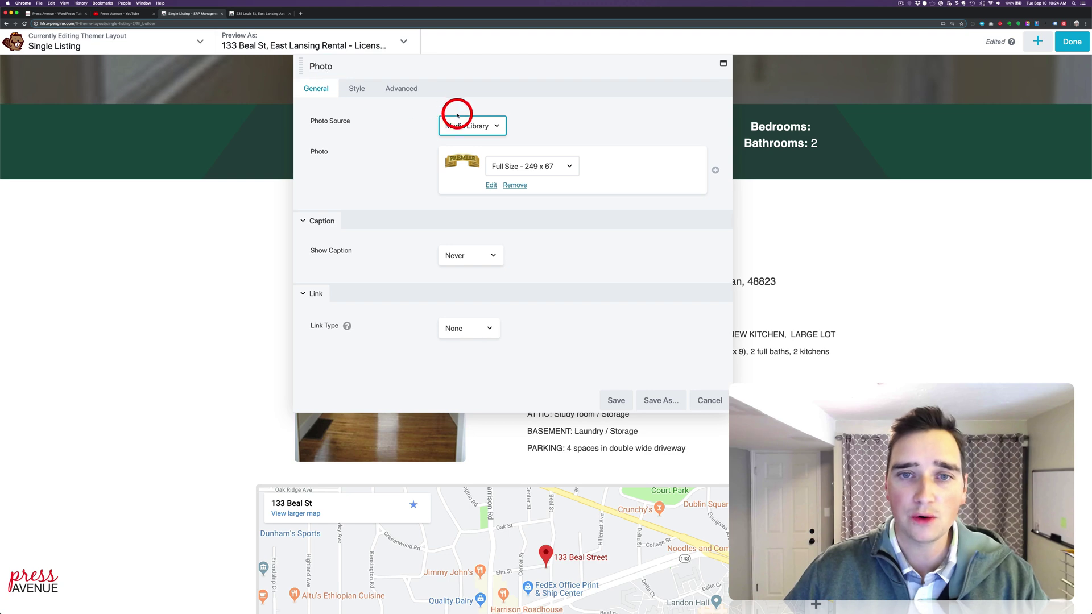
left_click(713, 398)
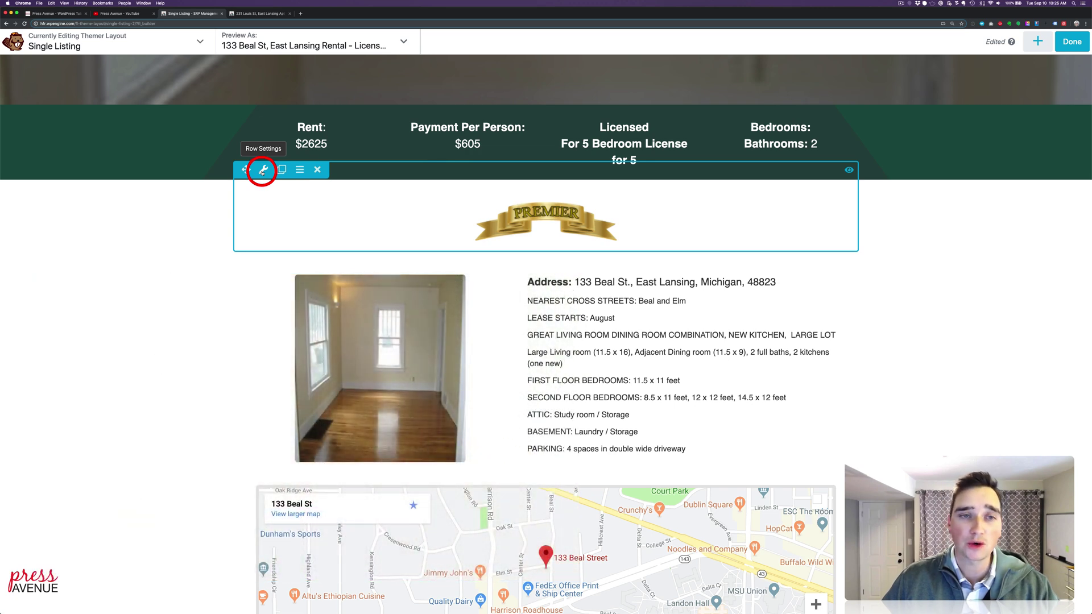
In the PREMIER row's Advanced settings, set Visibility Display to Conditional Logic
left_click(263, 171)
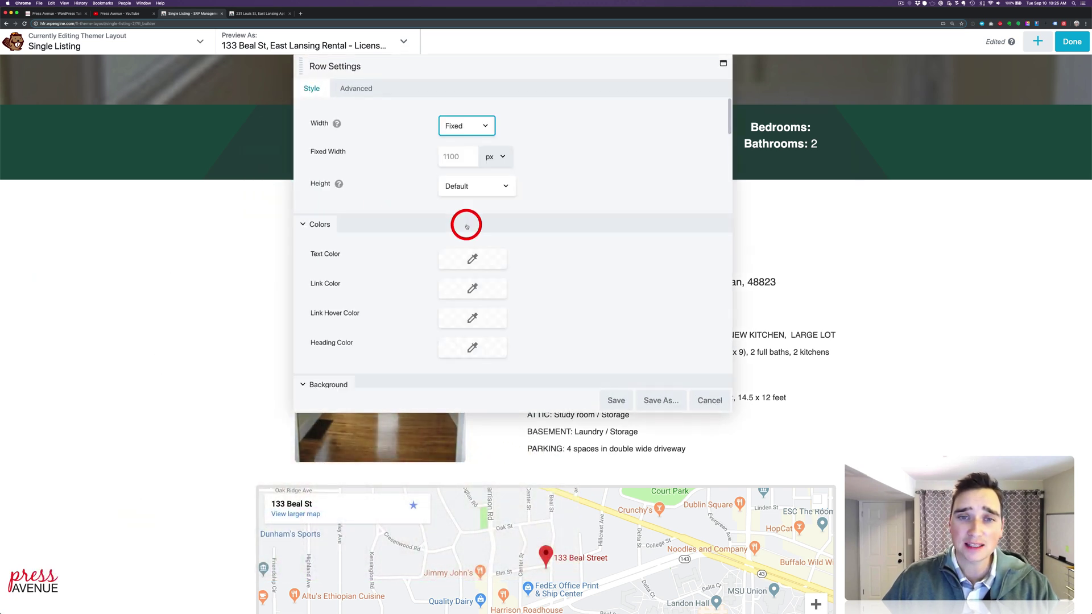
scroll(424, 216, "down", 10)
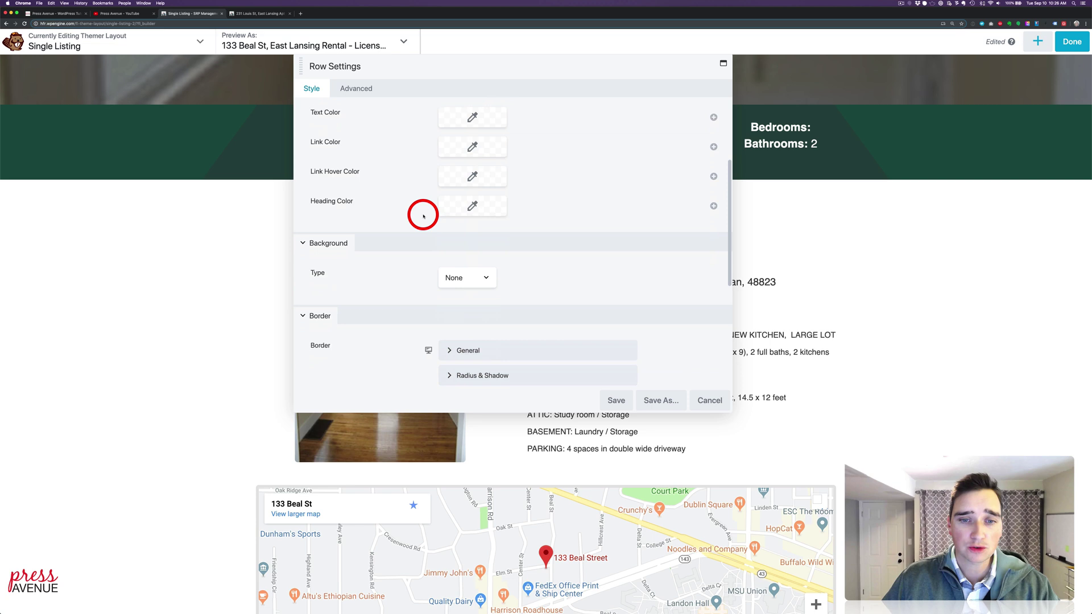
left_click(358, 88)
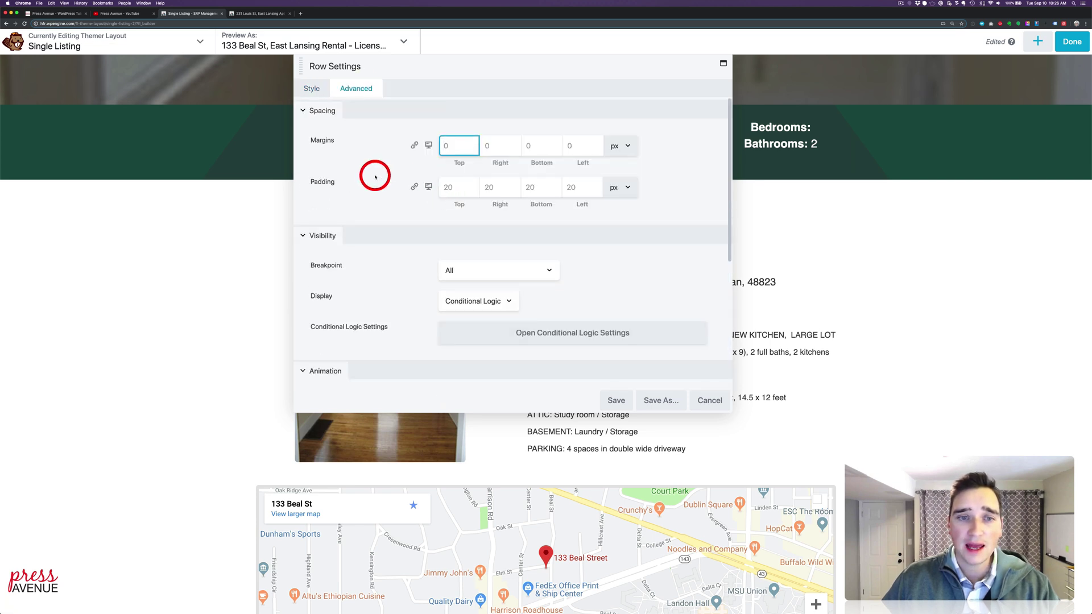
left_click(503, 300)
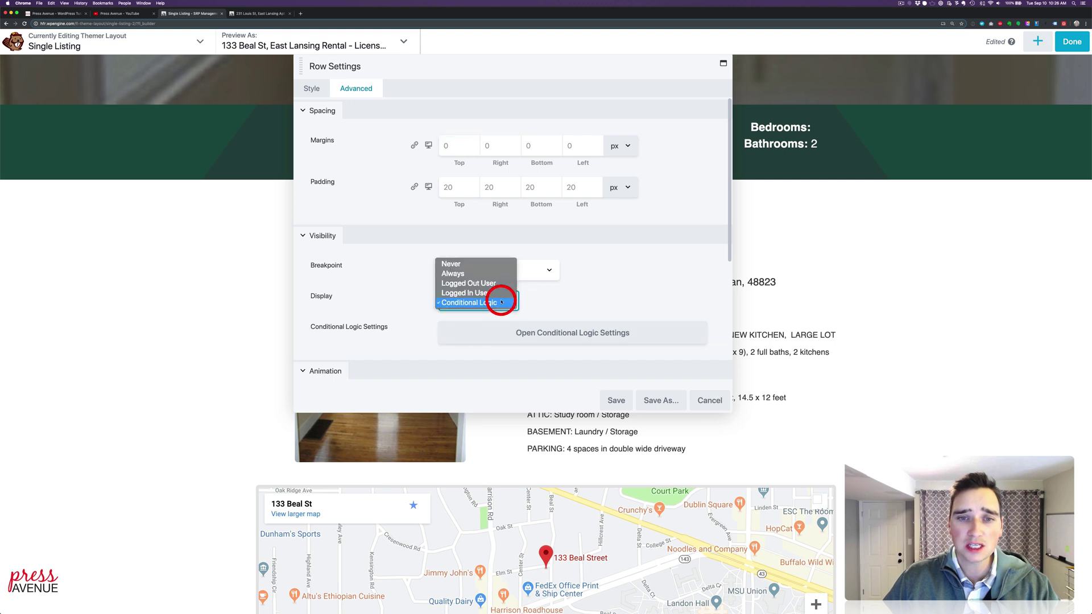
left_click(483, 262)
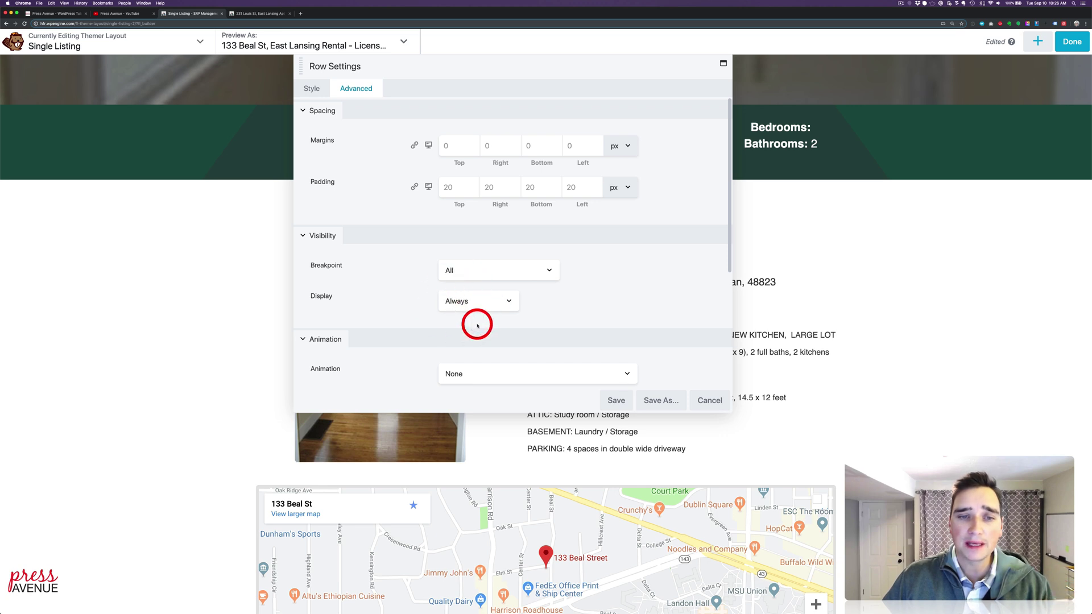
left_click(476, 300)
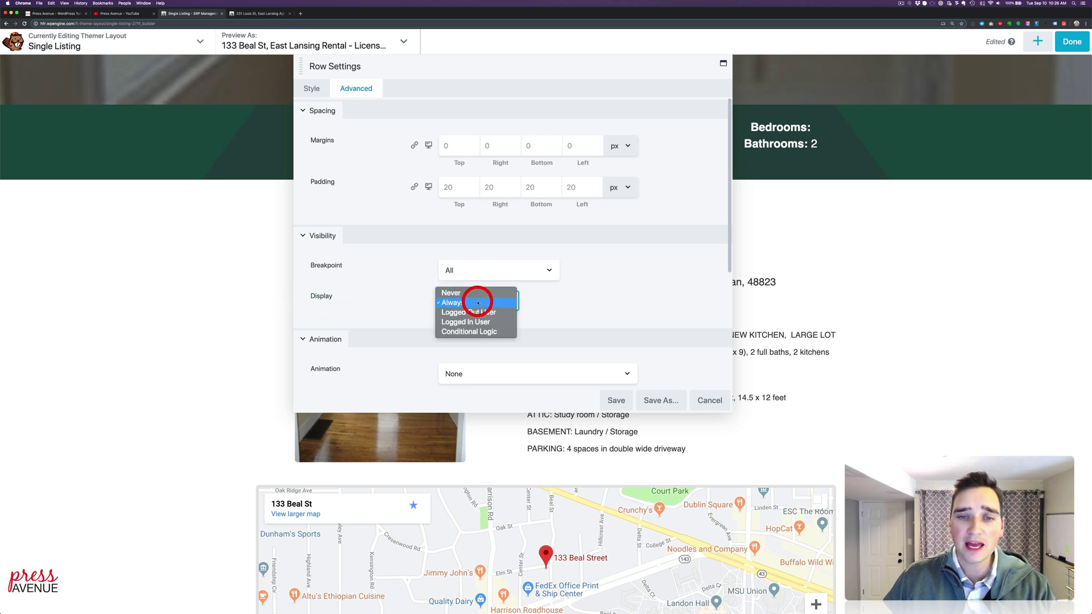
left_click(500, 331)
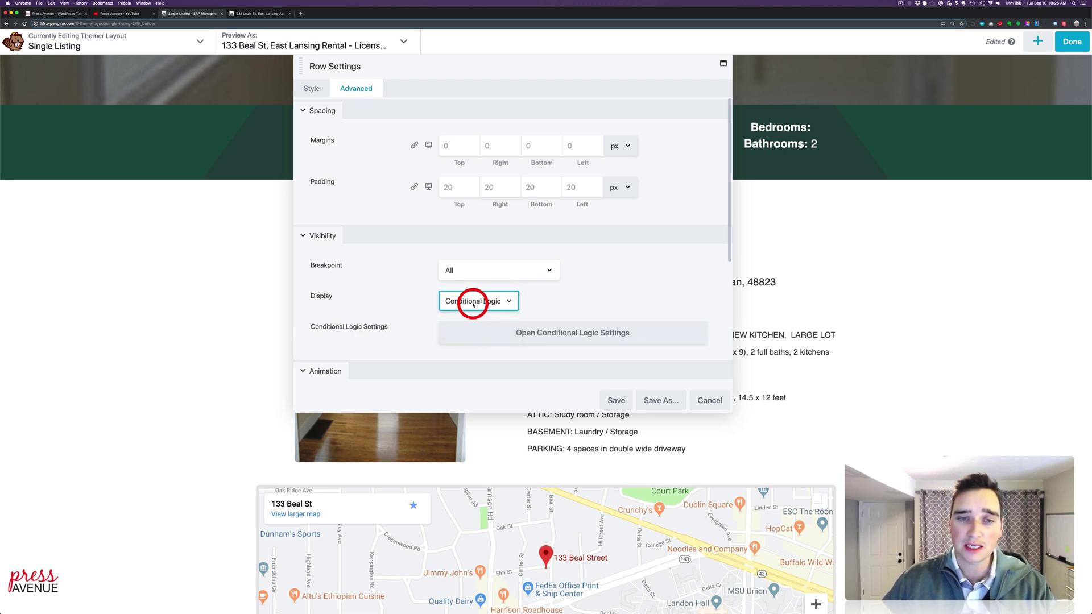
scroll(377, 341, "down", 1)
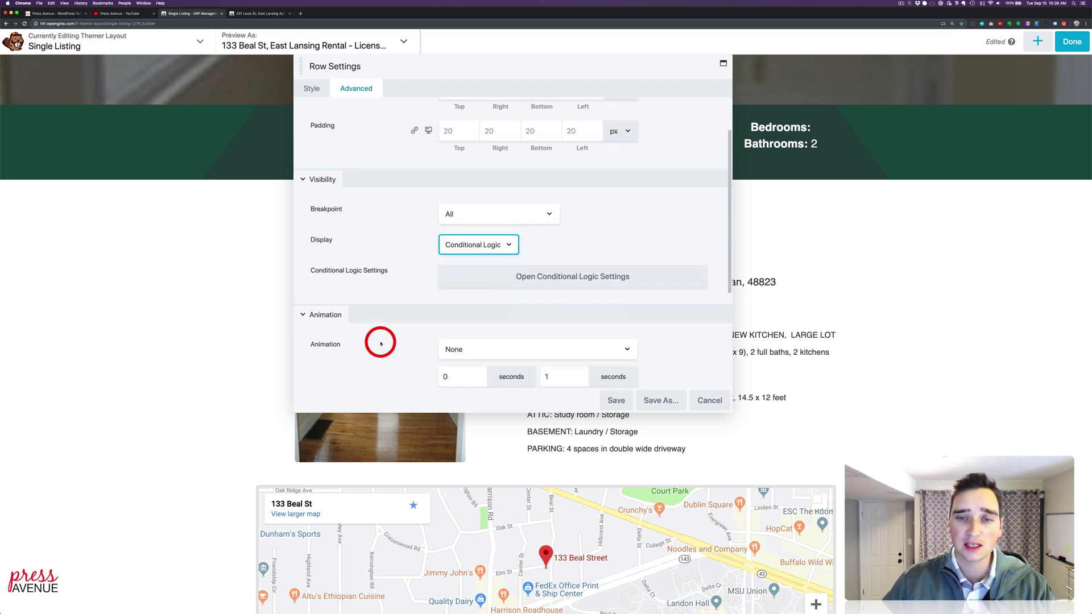
Open the row's Conditional Logic Settings and highlight the heading and rule description
left_click(566, 278)
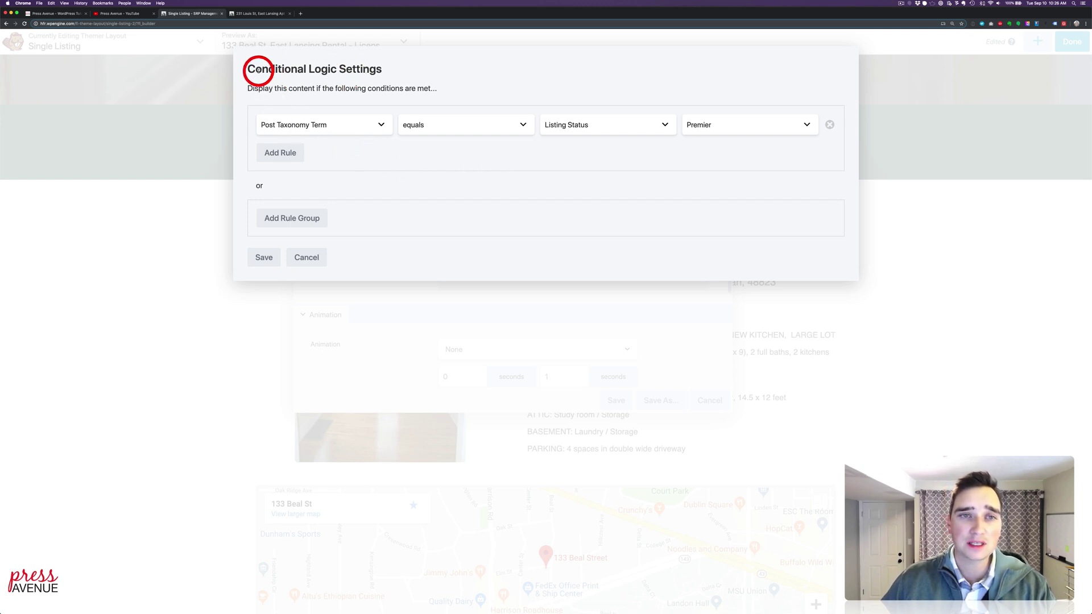
left_click_drag(262, 71, 376, 72)
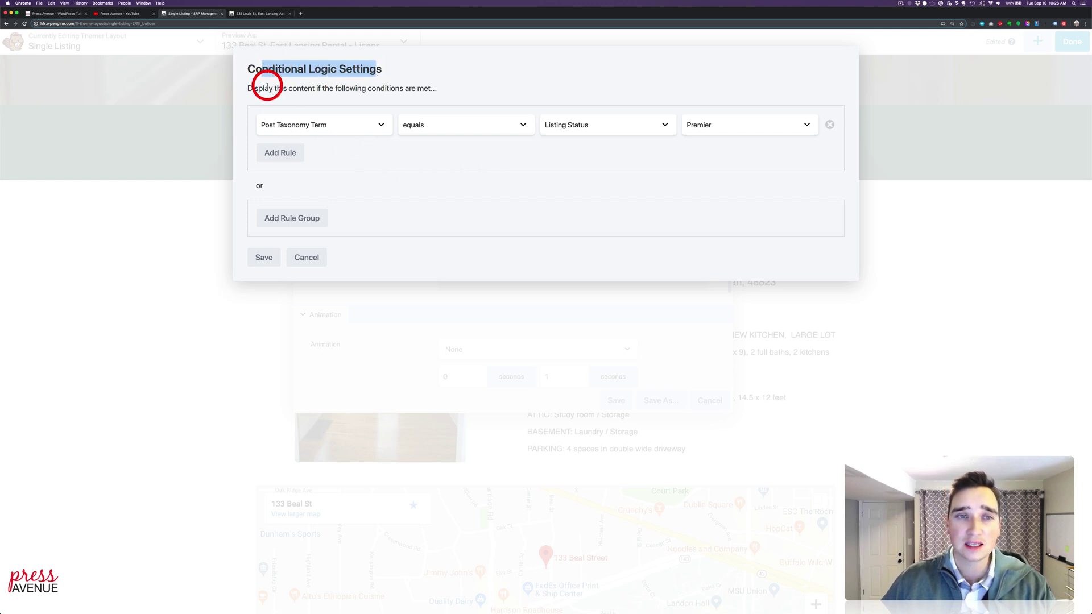
left_click_drag(259, 89, 437, 88)
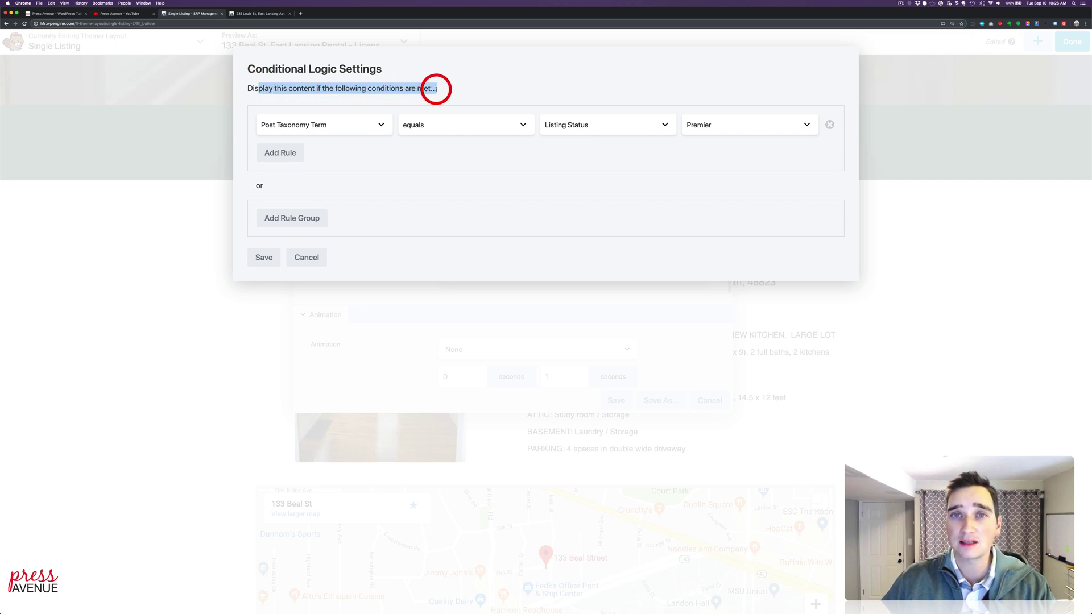
Set the first rule's field to Post Taxonomy Term
left_click(336, 124)
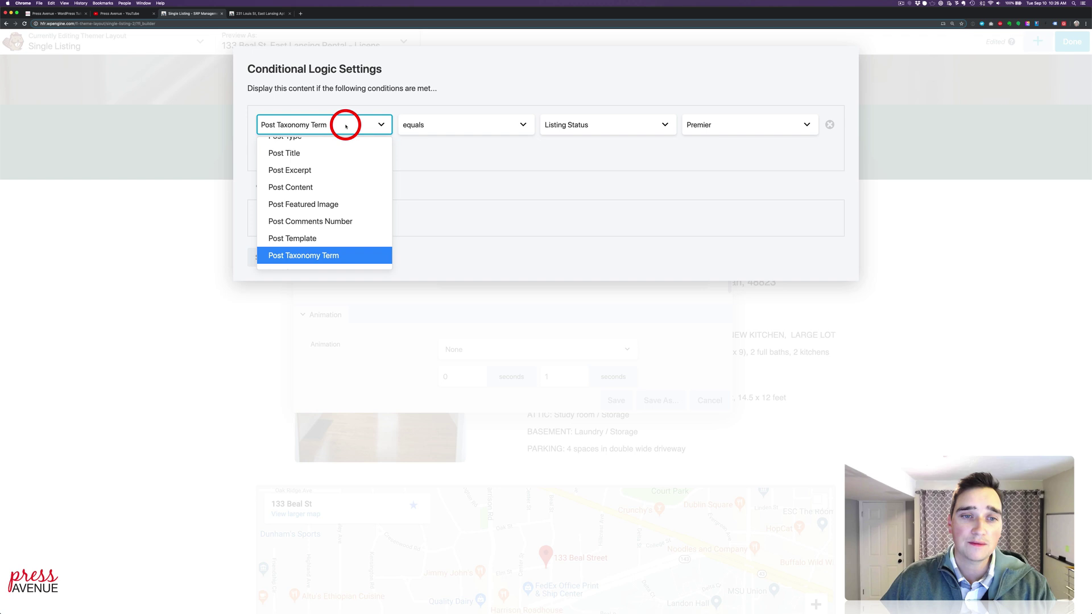
scroll(347, 216, "down", 1)
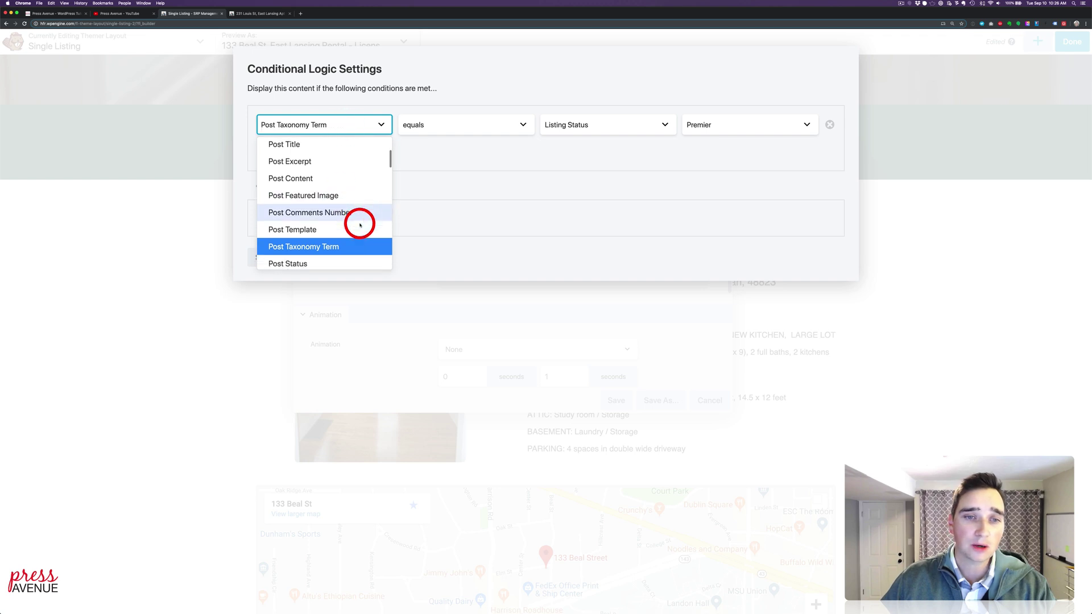
left_click(326, 246)
left_click(360, 128)
scroll(372, 166, "up", 1)
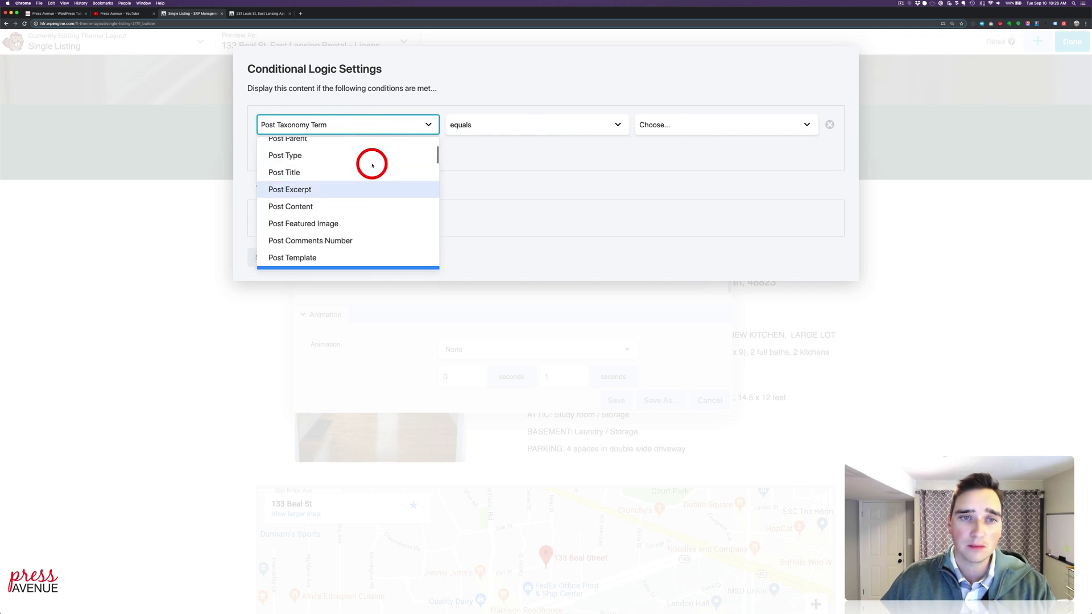
scroll(372, 166, "up", 2)
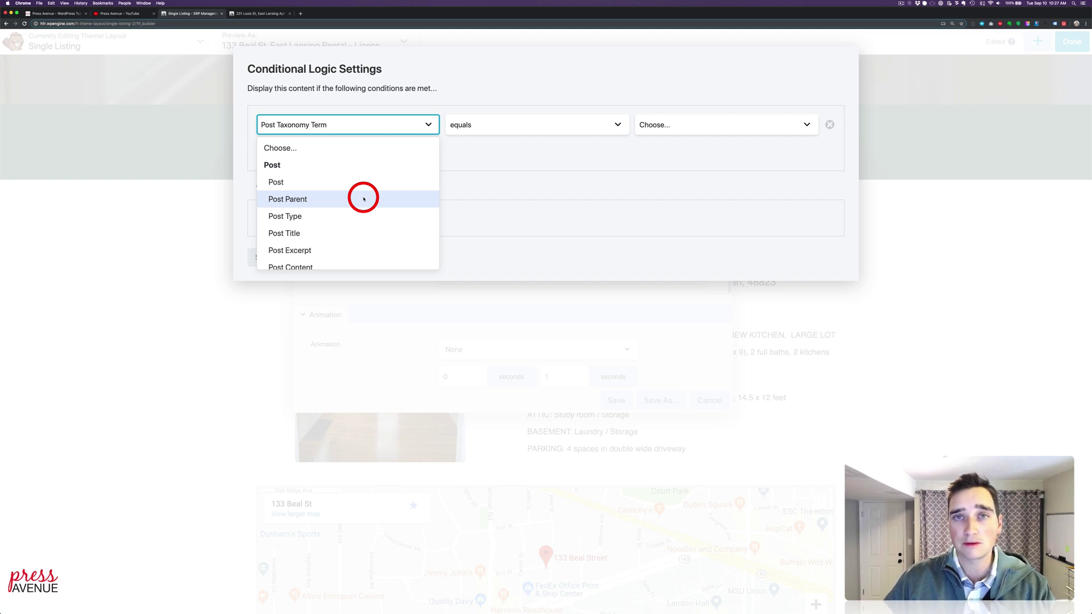
scroll(375, 226, "down", 4)
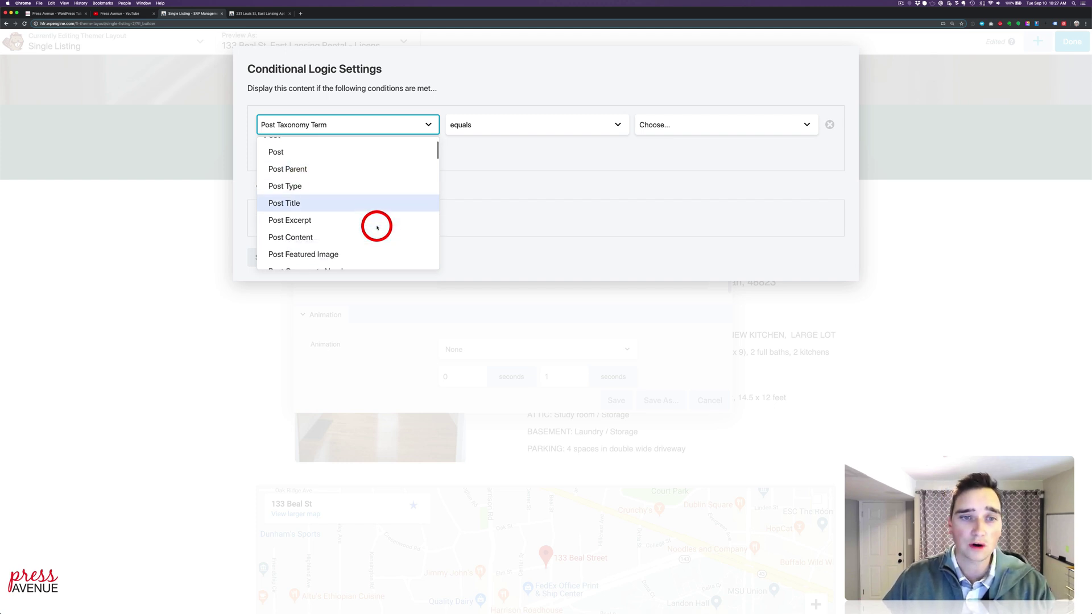
scroll(376, 228, "down", 6)
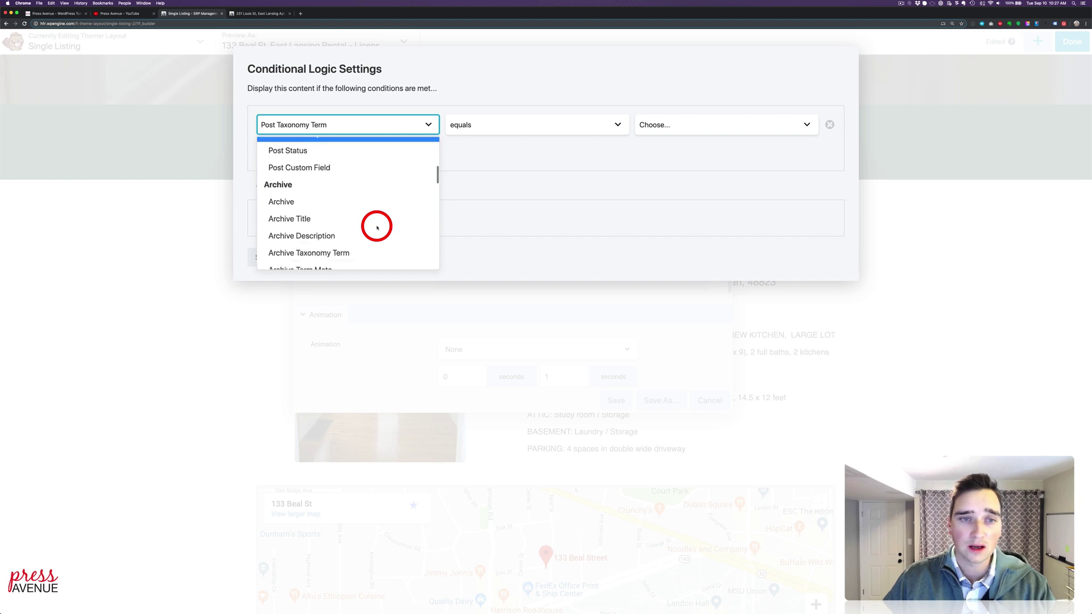
scroll(398, 211, "down", 4)
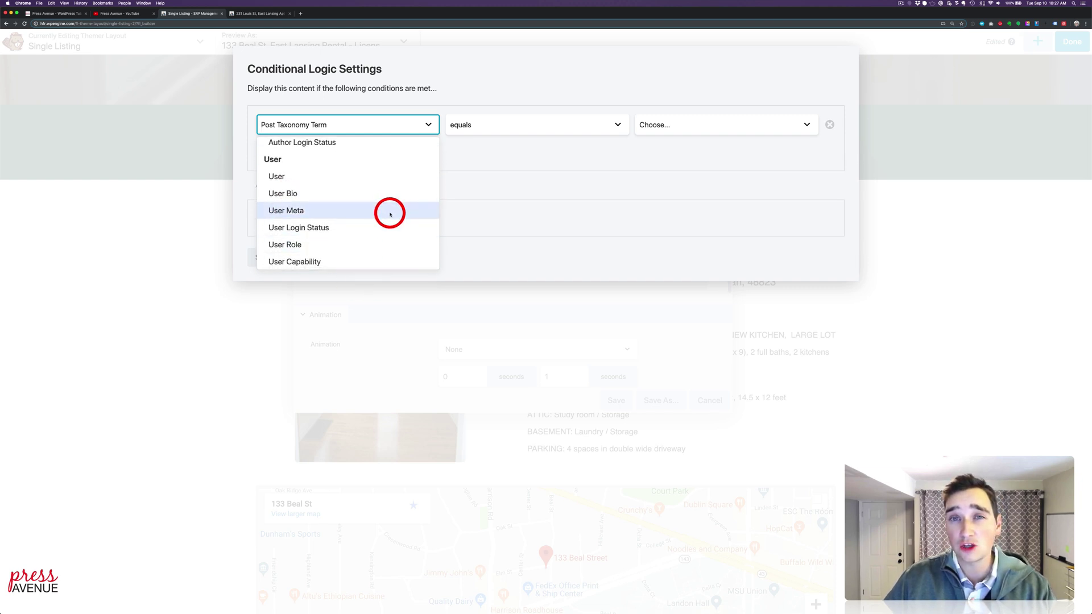
scroll(390, 215, "up", 10)
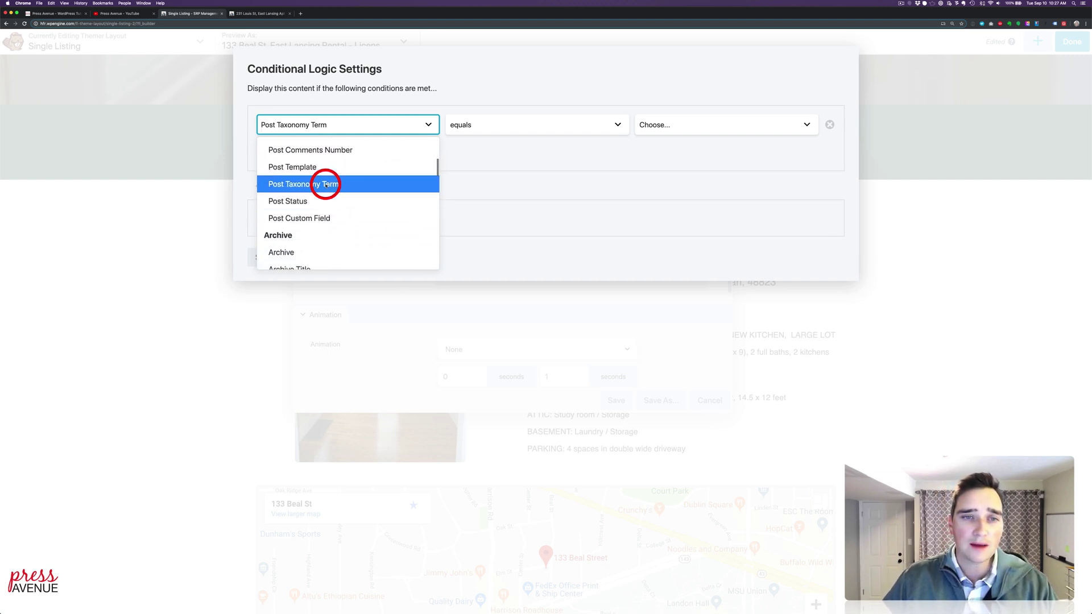
left_click(326, 184)
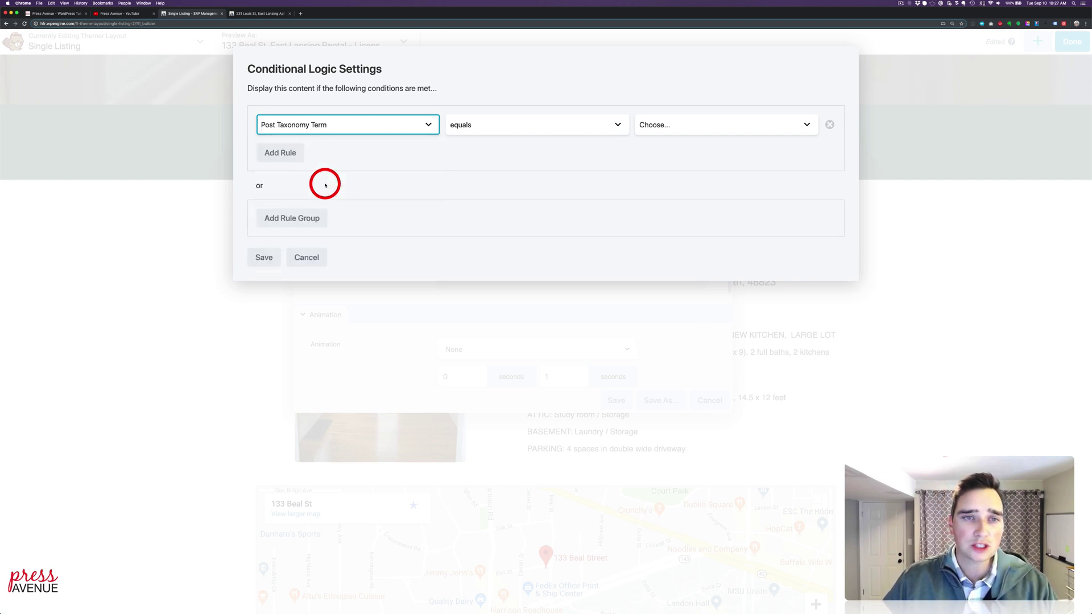
Set the rule to Listing Status equals Premier and save the condition and row settings
left_click(511, 124)
left_click(679, 145)
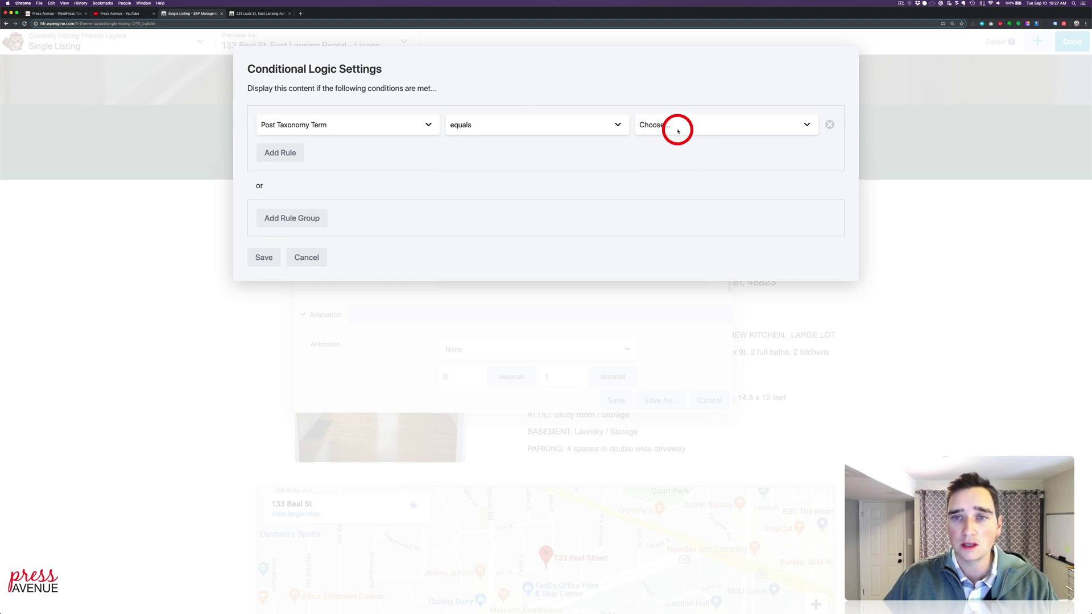
left_click(675, 126)
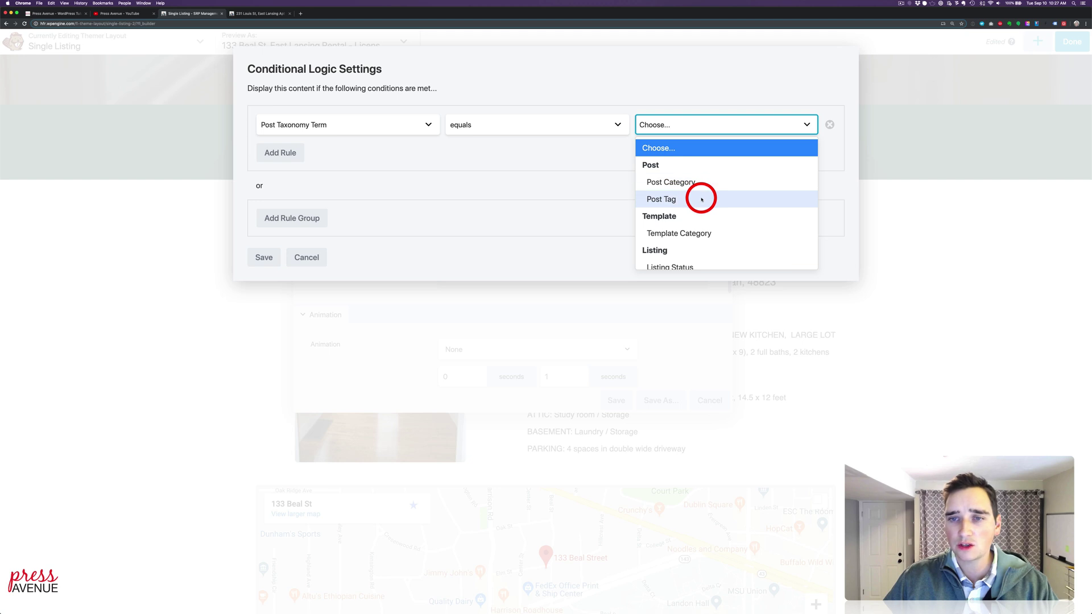
scroll(750, 200, "down", 2)
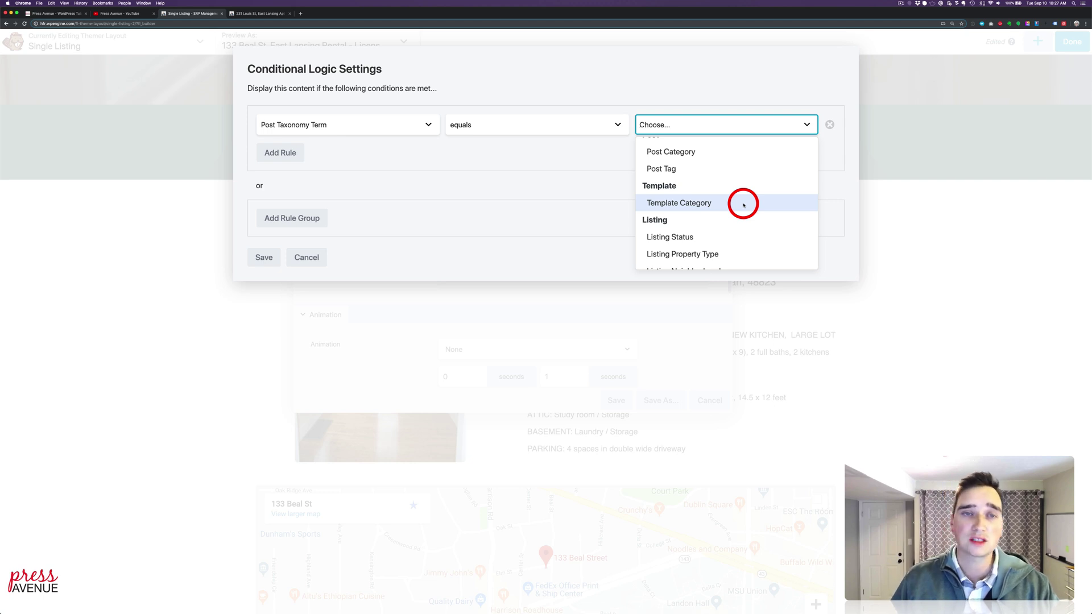
scroll(743, 205, "down", 1)
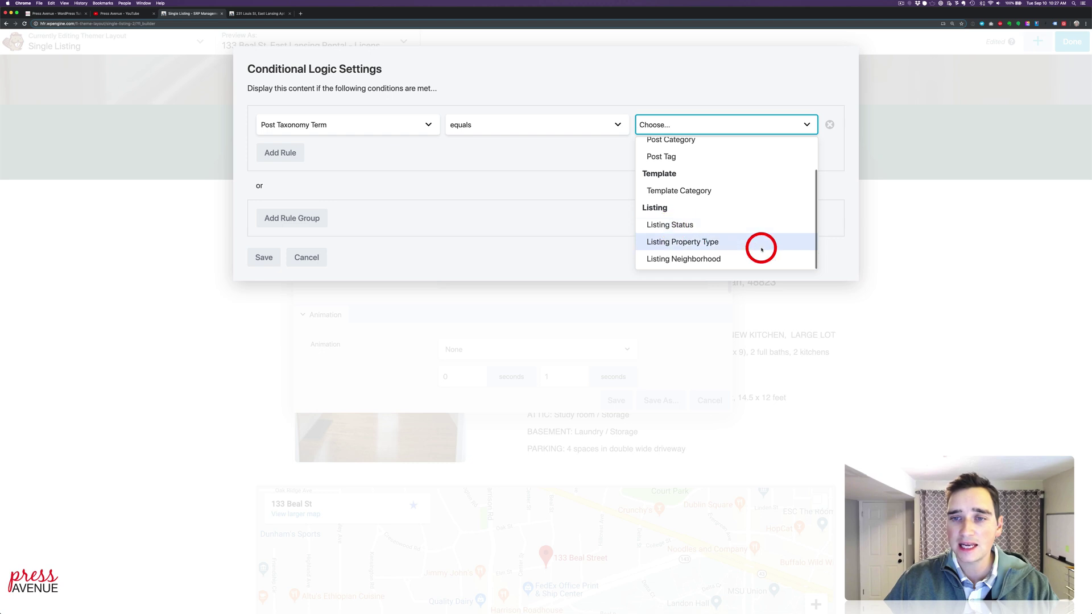
left_click(735, 230)
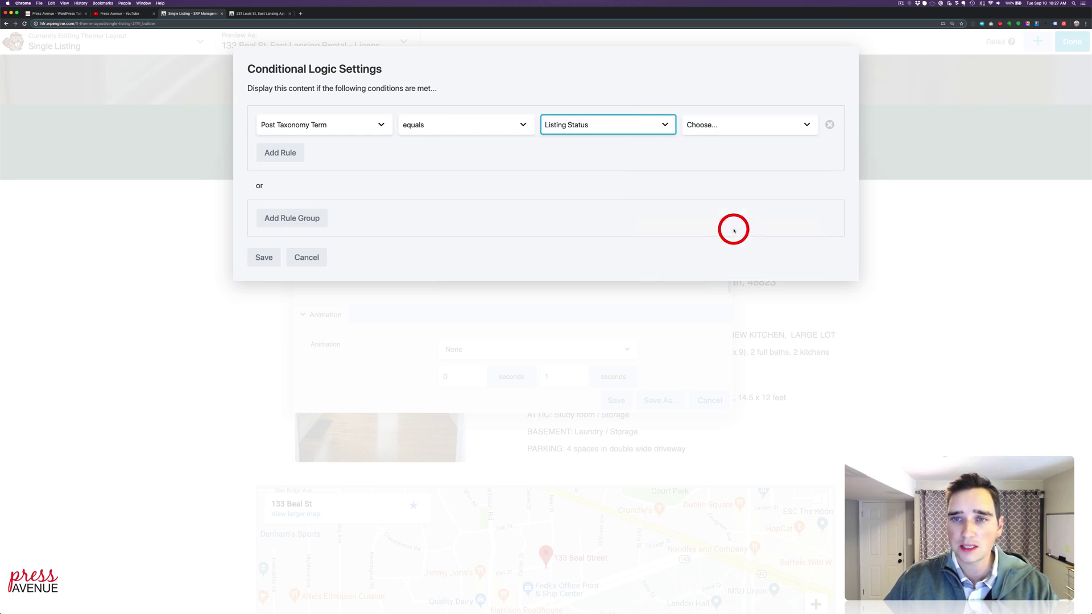
left_click(685, 125)
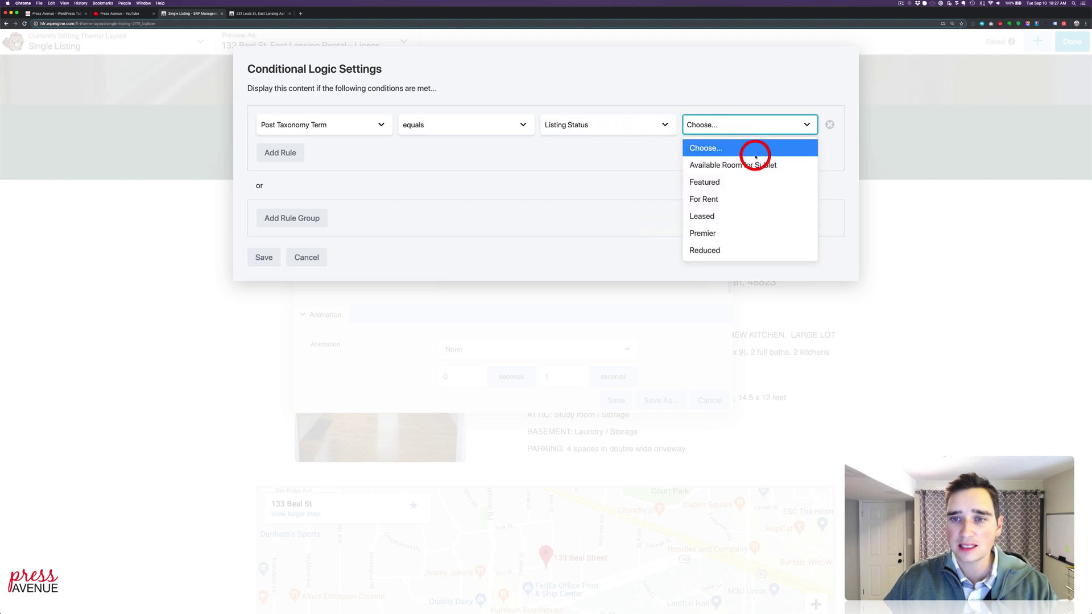
left_click(757, 233)
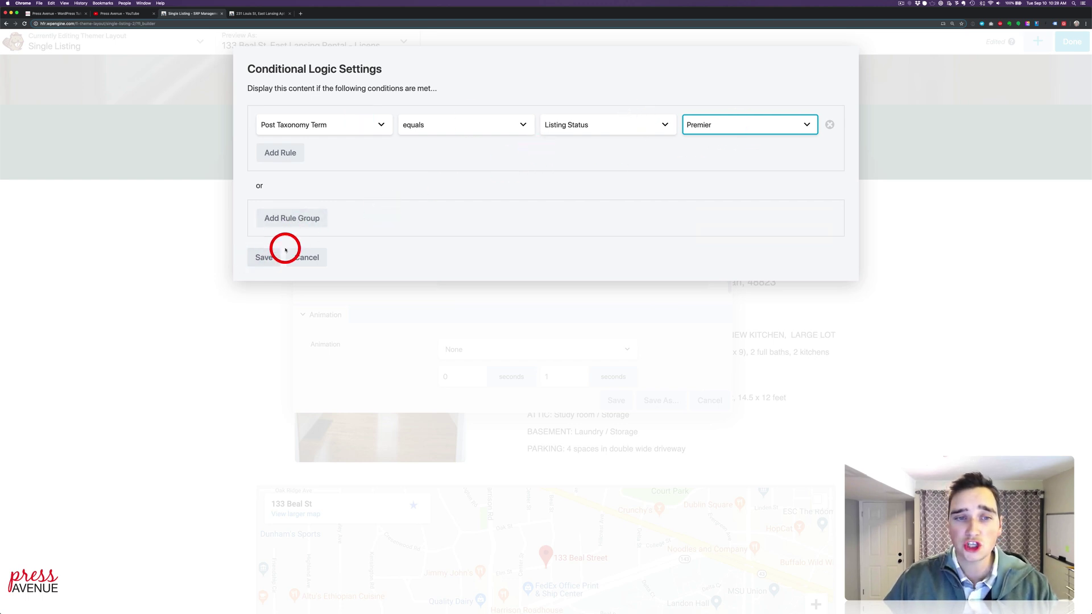
left_click(264, 257)
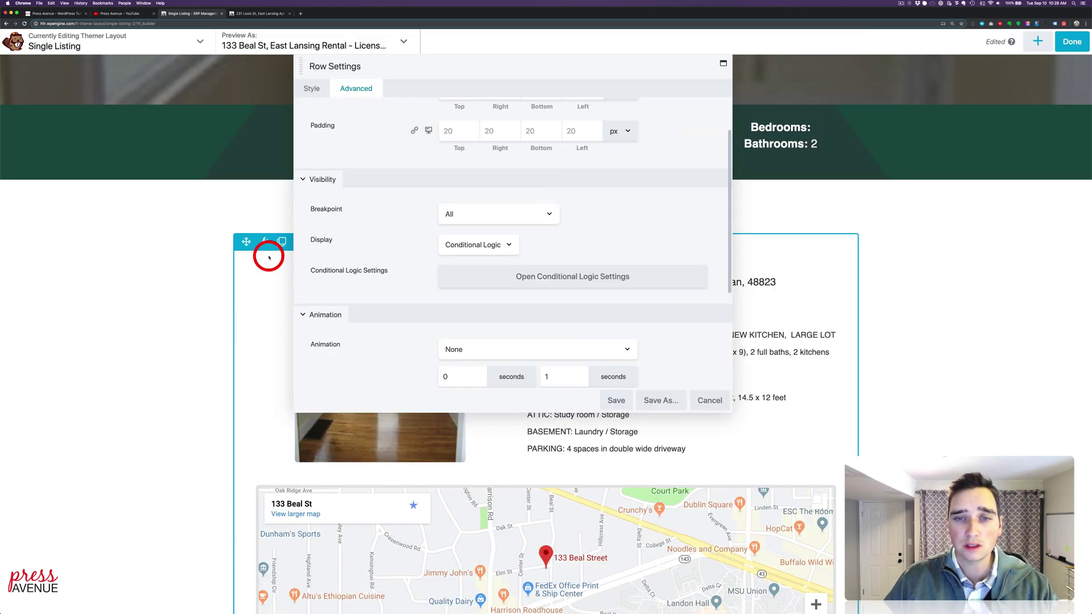
left_click(615, 401)
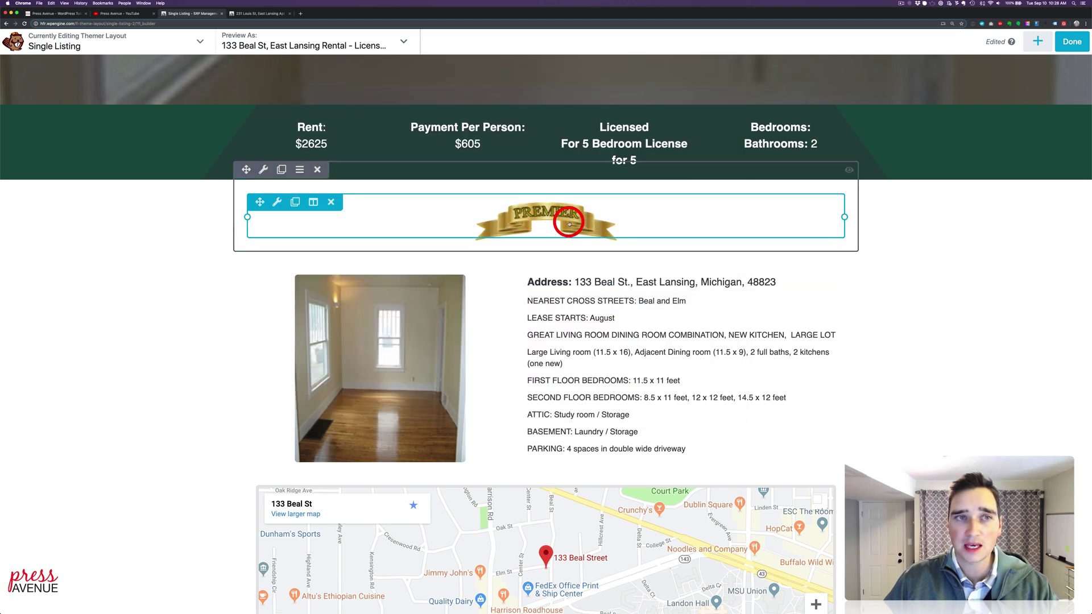
Confirm the 231 Louis St listing has no Premier badge, then go to Premier Houses
left_click(267, 13)
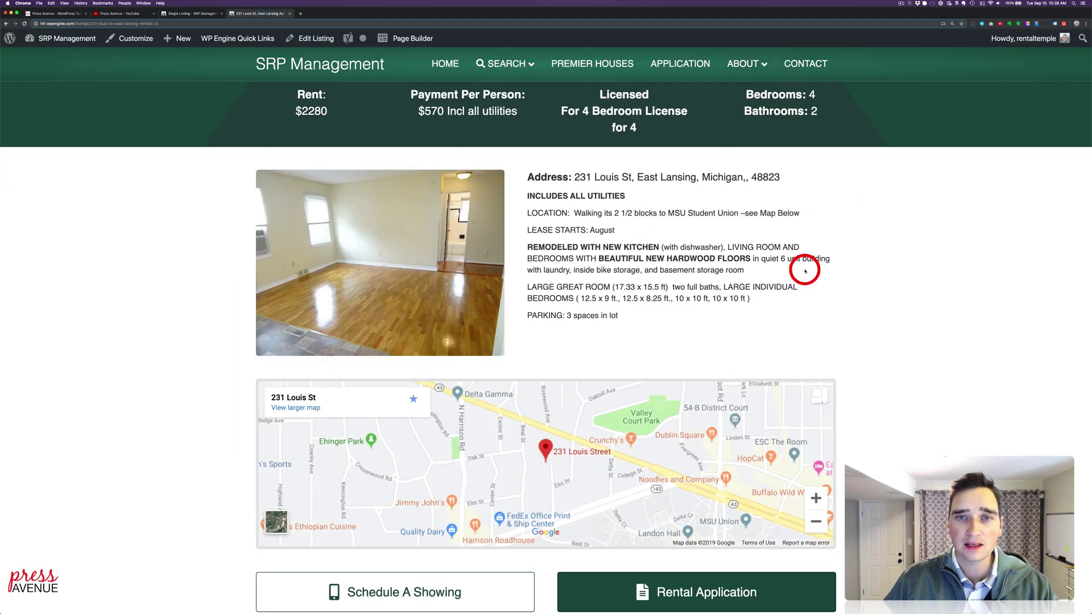
scroll(801, 267, "up", 3)
scroll(801, 269, "up", 2)
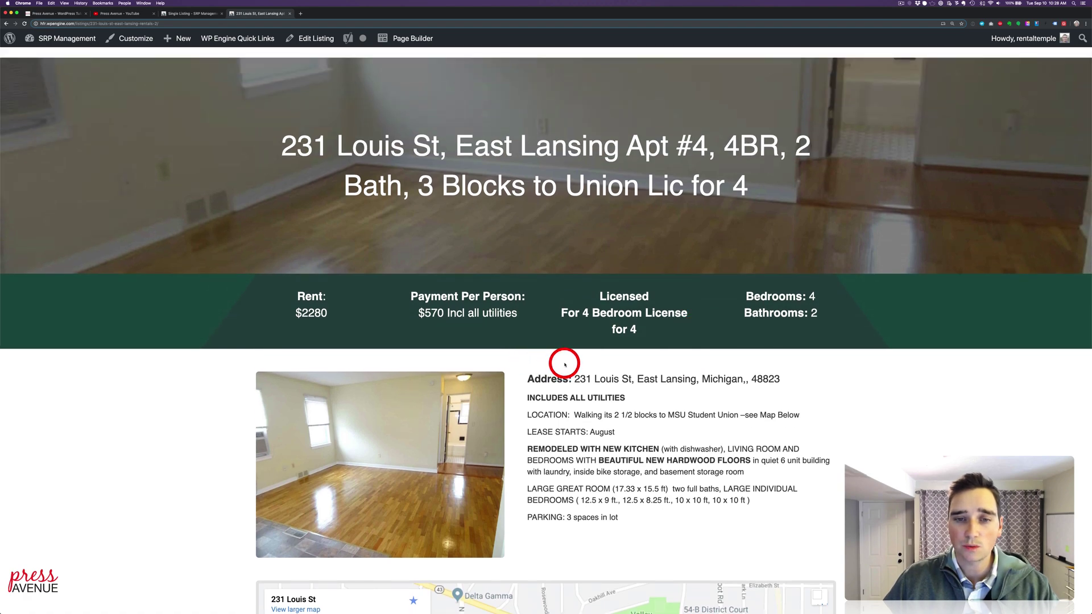
scroll(574, 363, "down", 20)
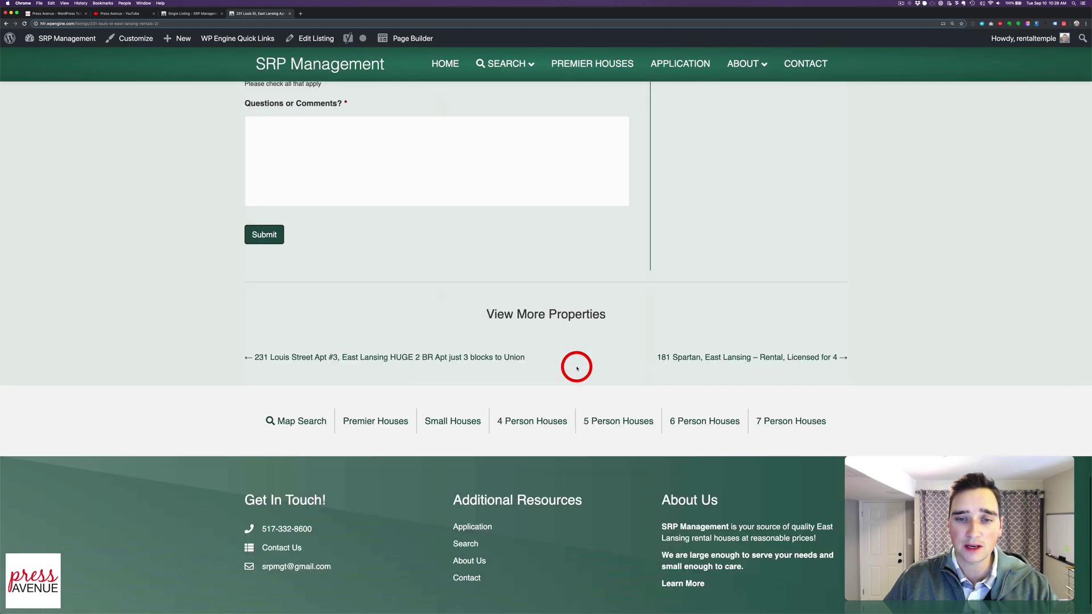
scroll(577, 367, "down", 1)
left_click(382, 382)
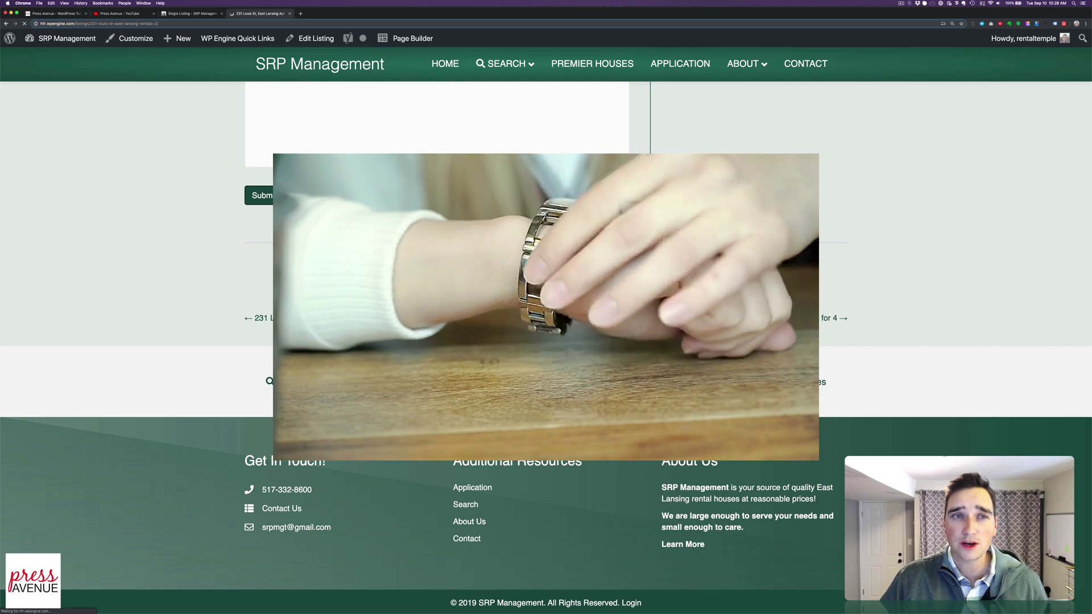
Scroll the Premier houses page and open the 340 Division St listing
scroll(506, 310, "down", 2)
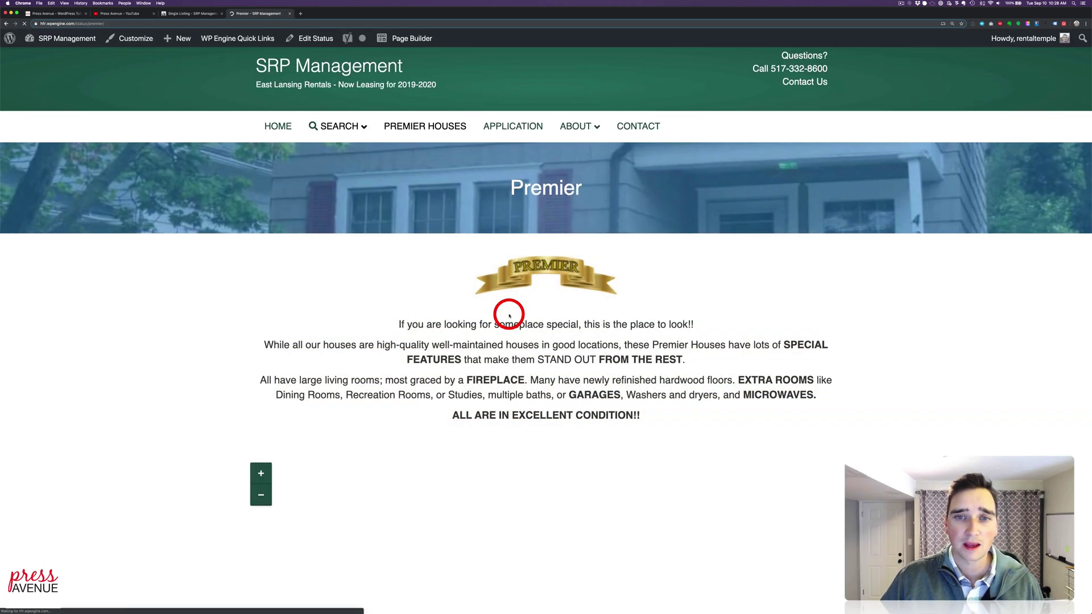
scroll(542, 250, "down", 12)
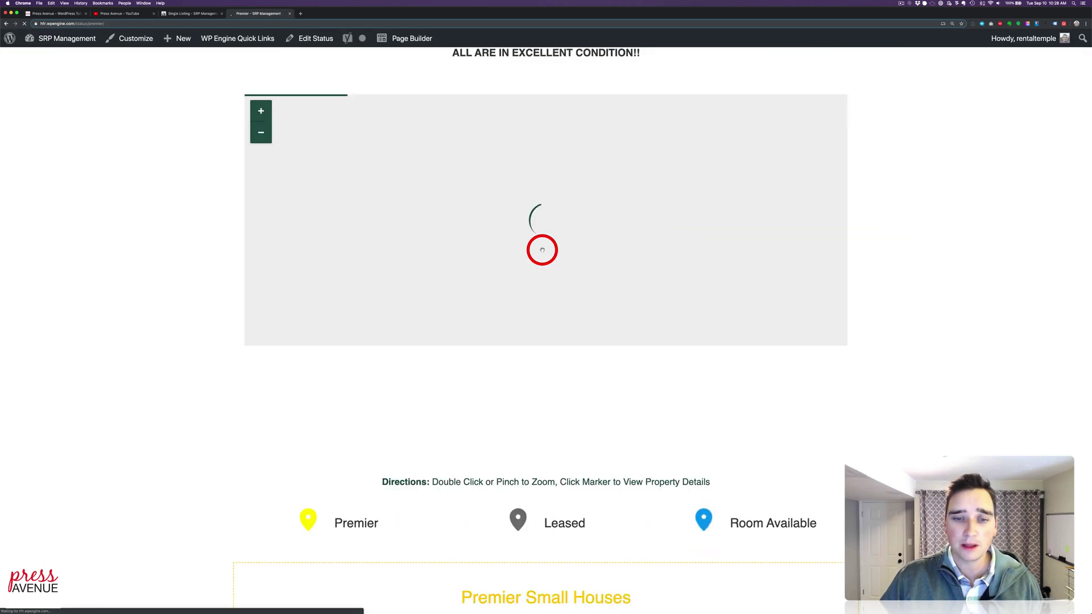
scroll(542, 250, "down", 6)
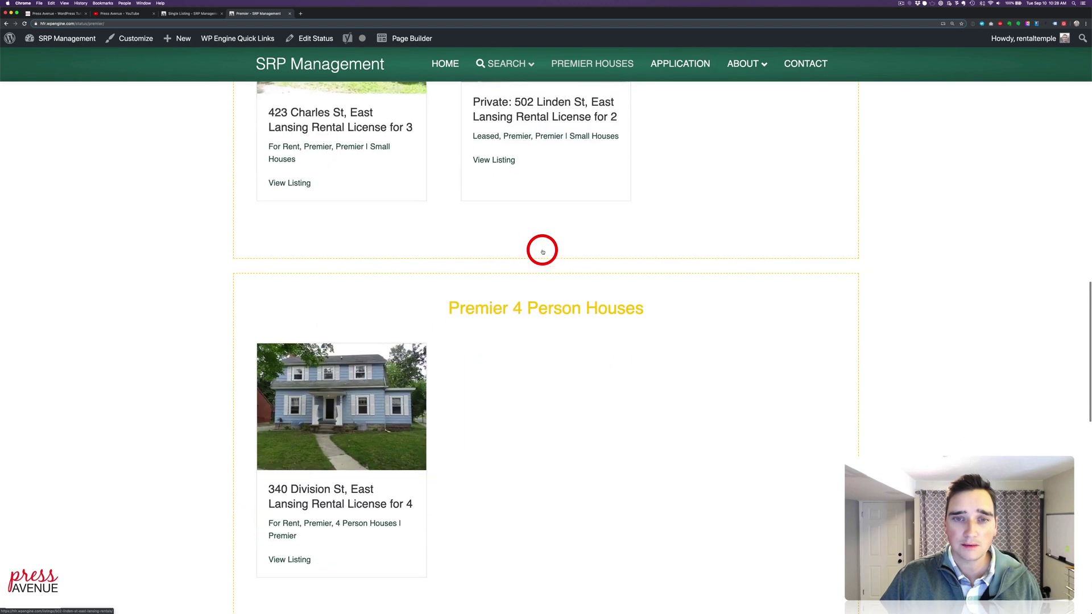
left_click(362, 405)
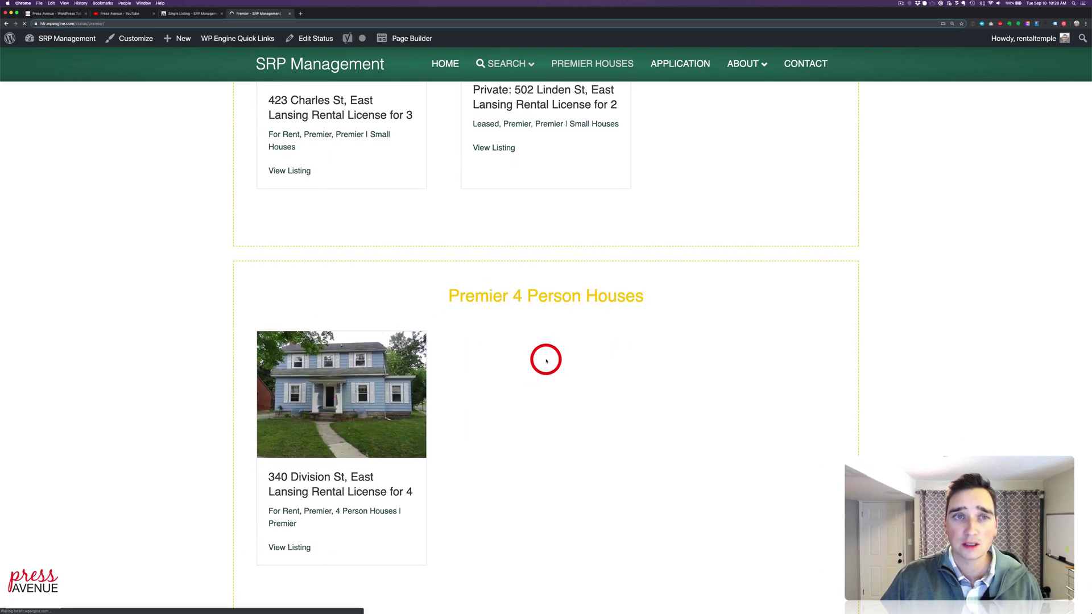
scroll(398, 321, "down", 4)
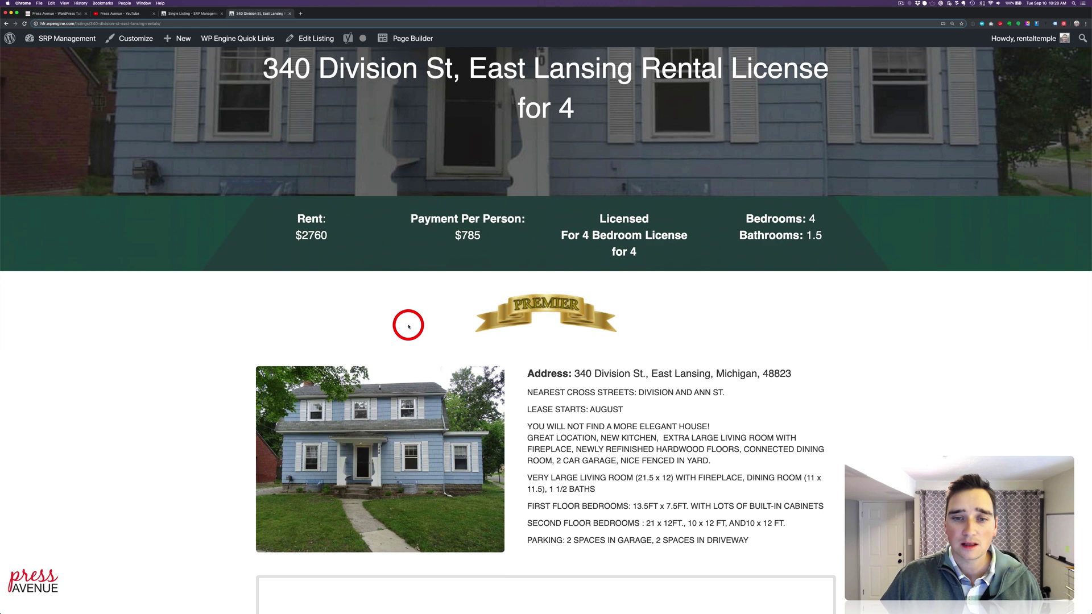
scroll(571, 349, "down", 1)
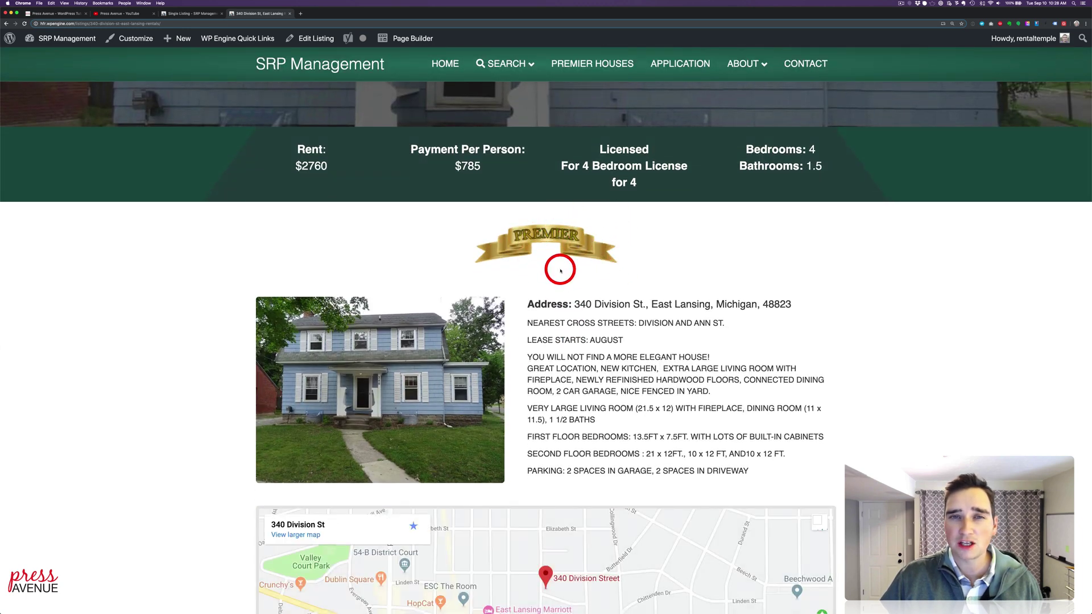